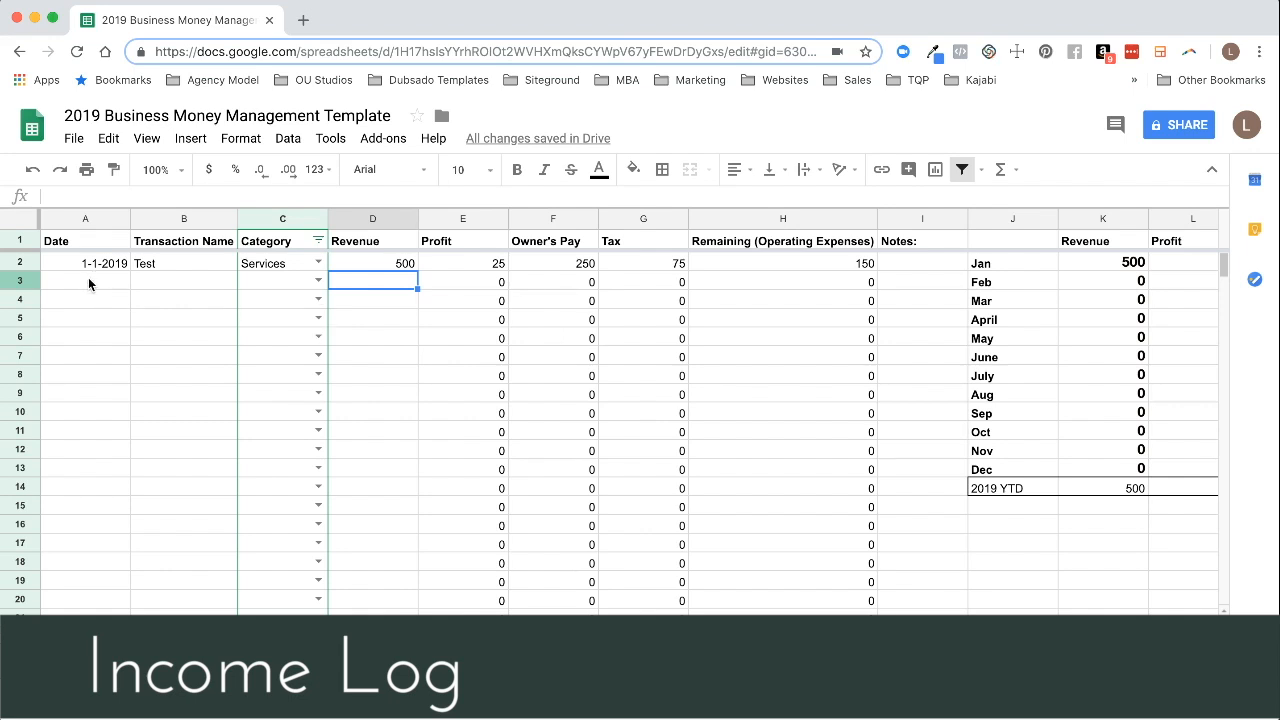
Examine the test transaction in row 2 of the Income Log and its available category options.
click(88, 281)
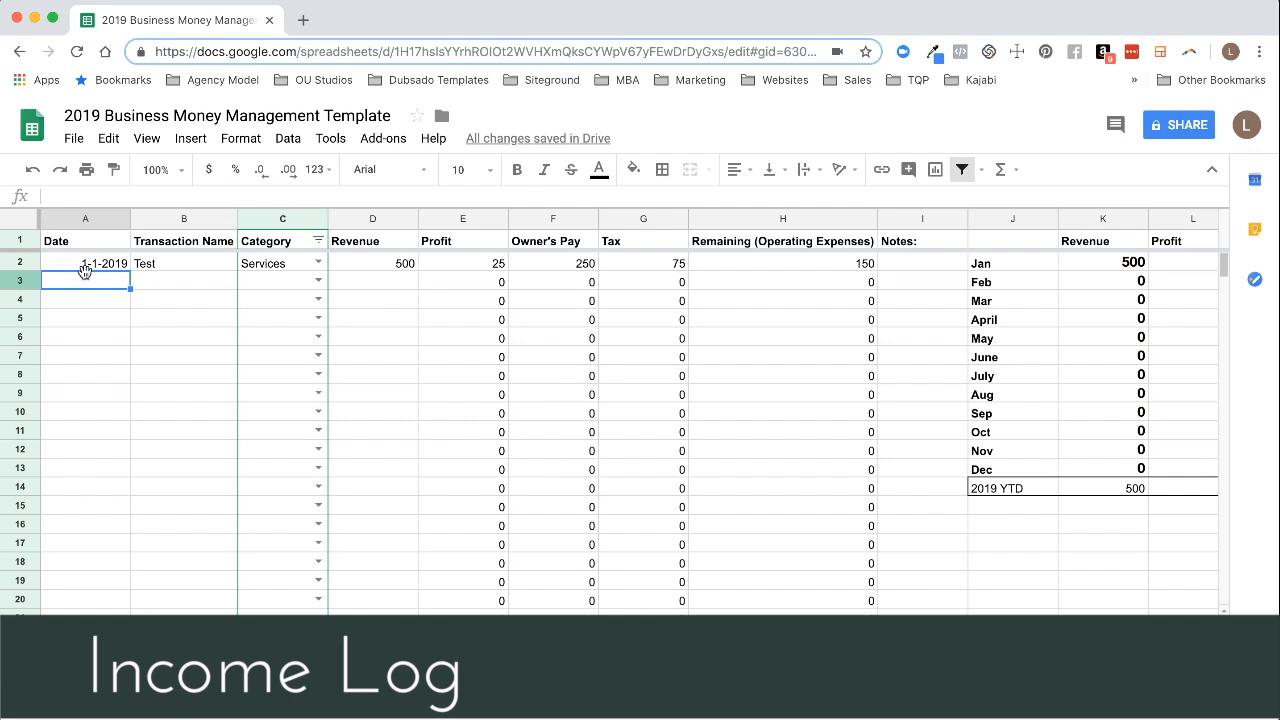
click(22, 262)
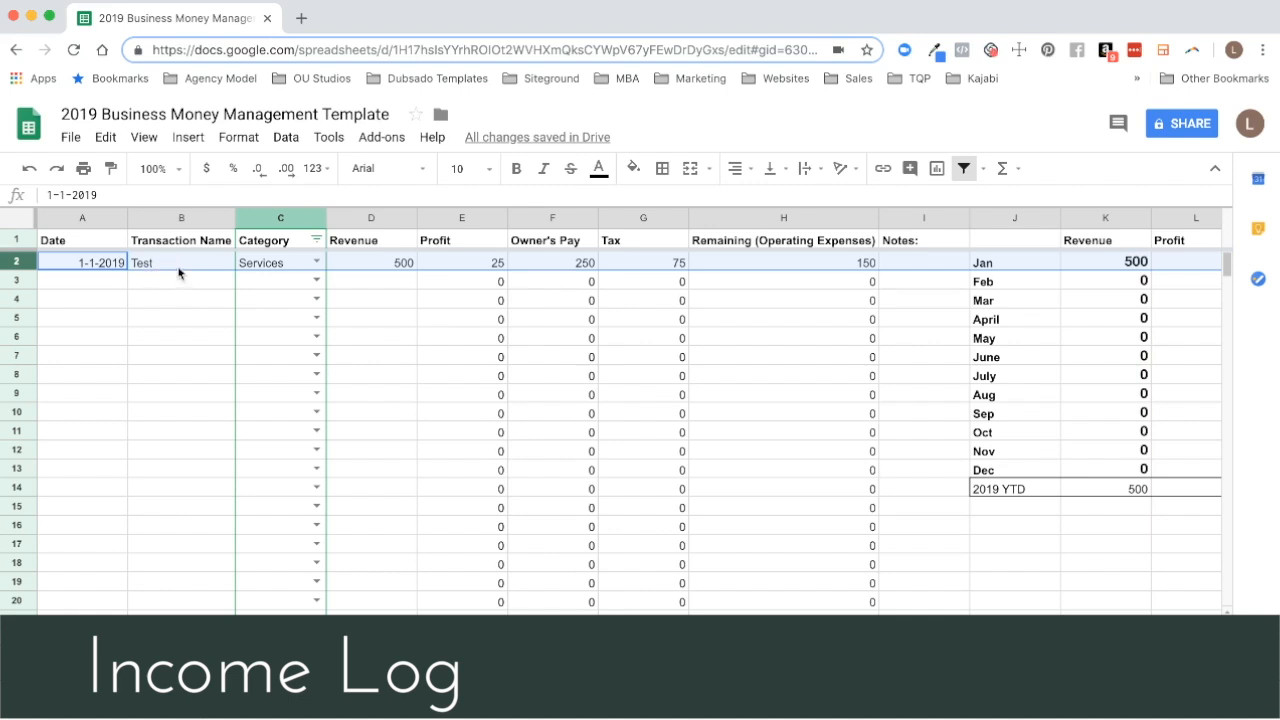
click(318, 264)
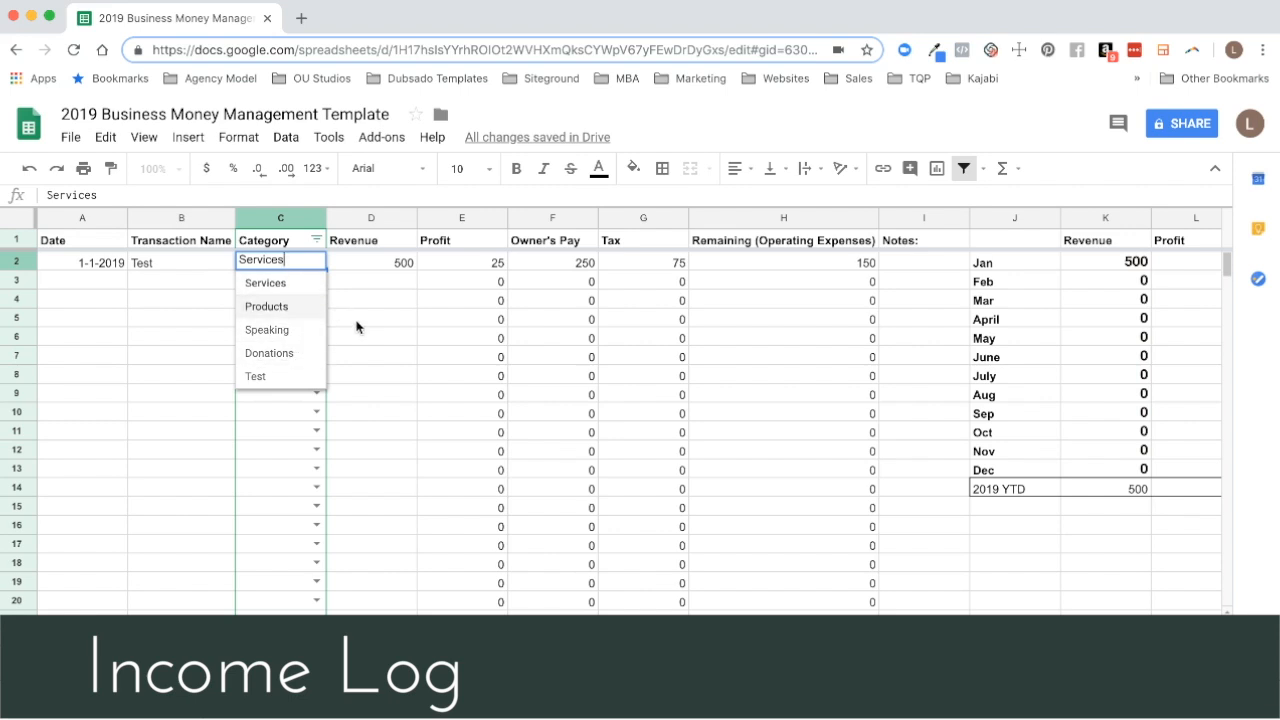
key(Escape)
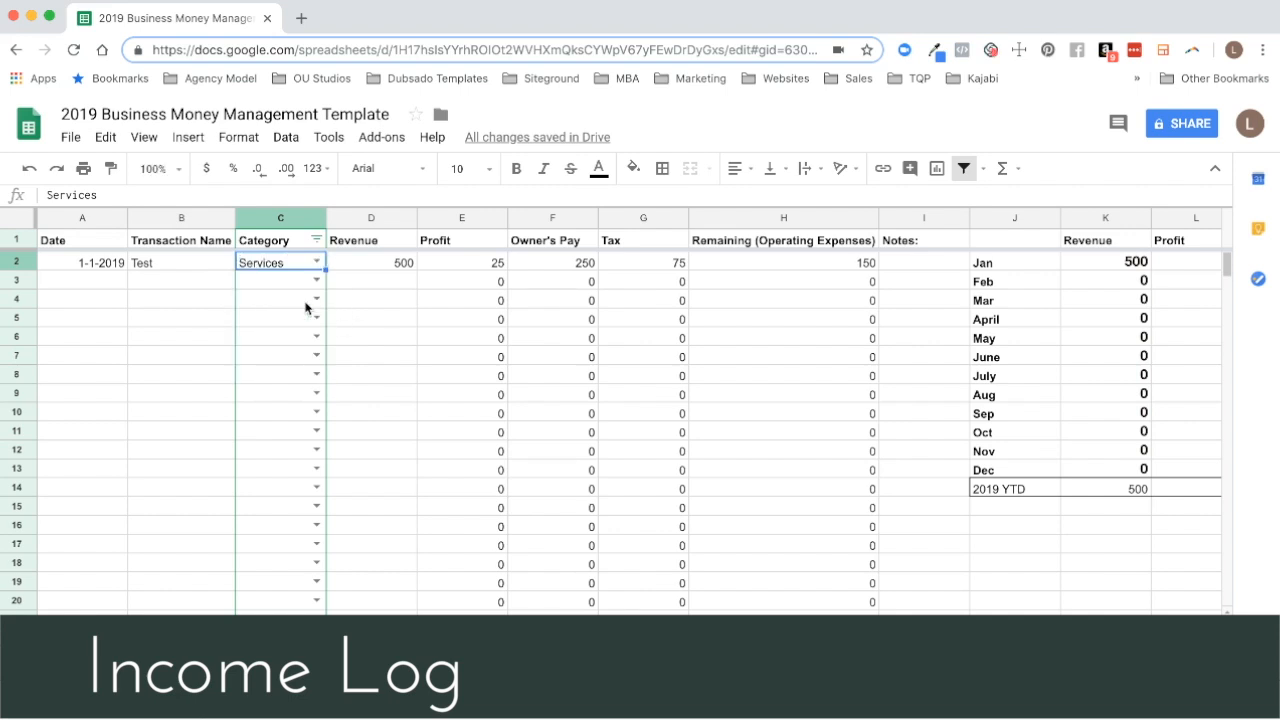
Replace the Test item with Affiliate in the data validation list of category cell C2, and check the updated dropdown options.
right_click(283, 266)
scroll(415, 560, down, 3)
click(400, 662)
click(820, 352)
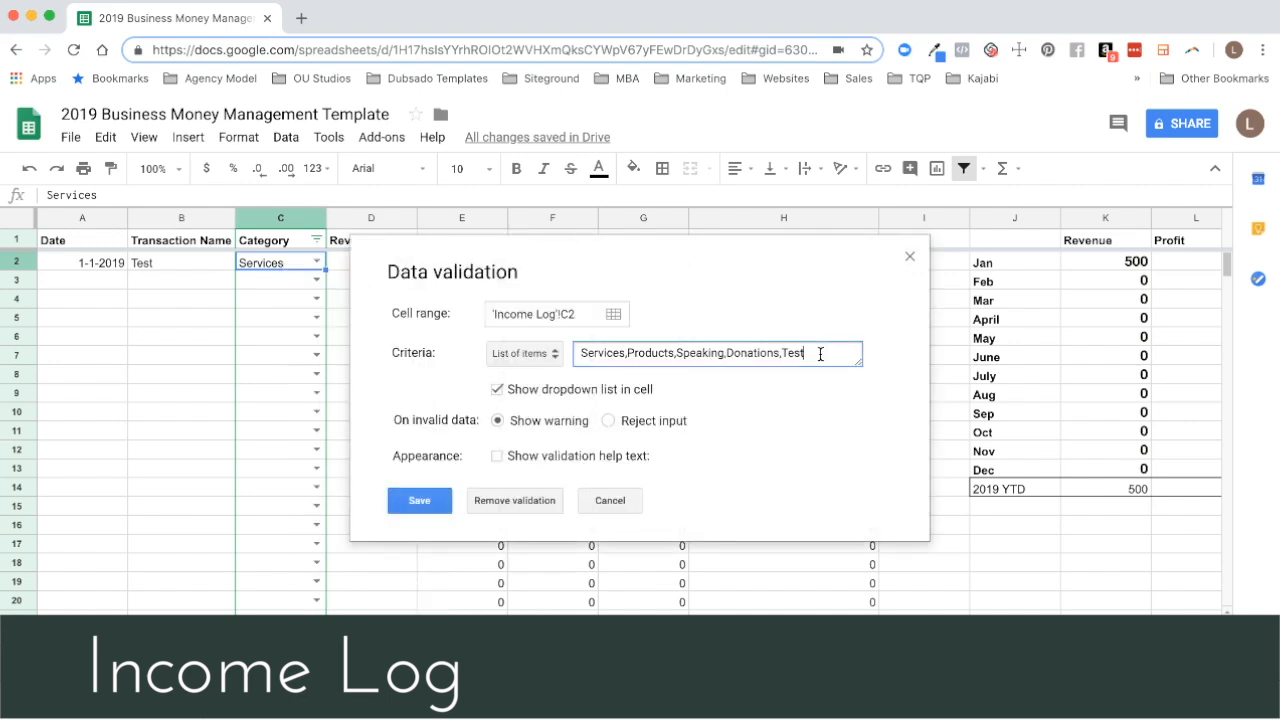
key(BackSpace)
key(BackSpace)
key(BackSpace)
text(Afif)
key(BackSpace)
key(BackSpace)
text(filiates)
click(420, 500)
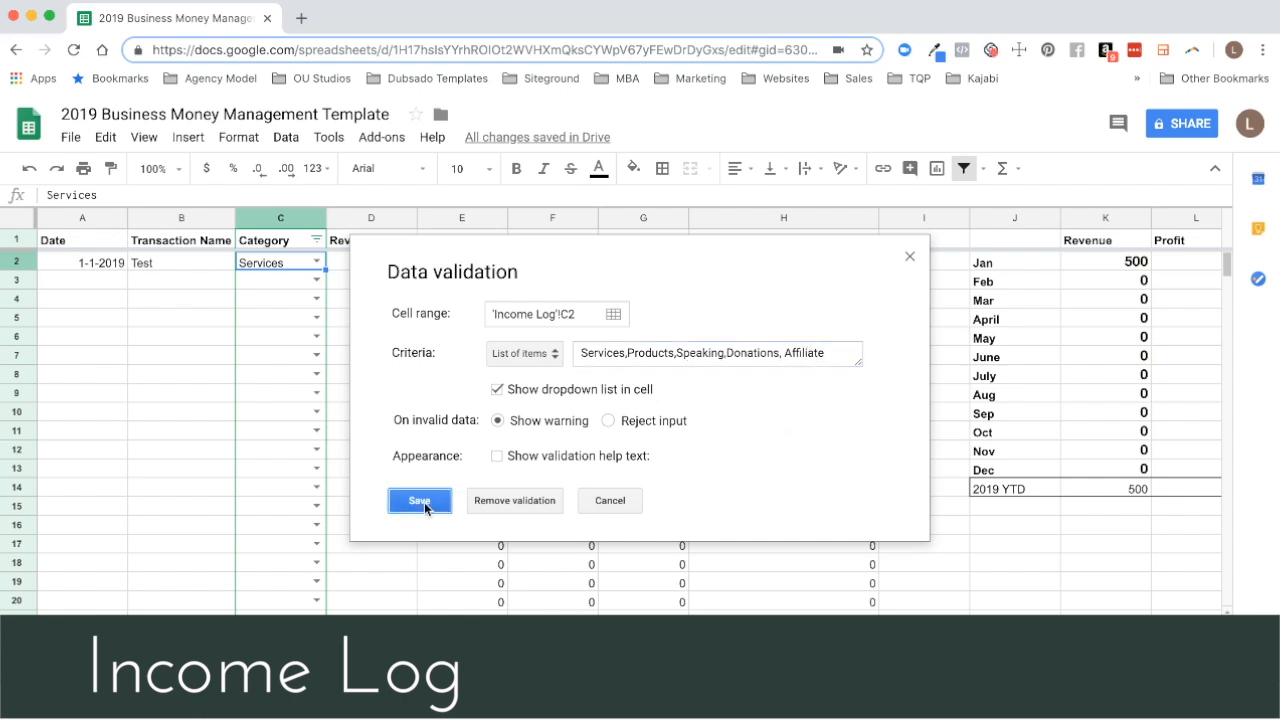
click(315, 262)
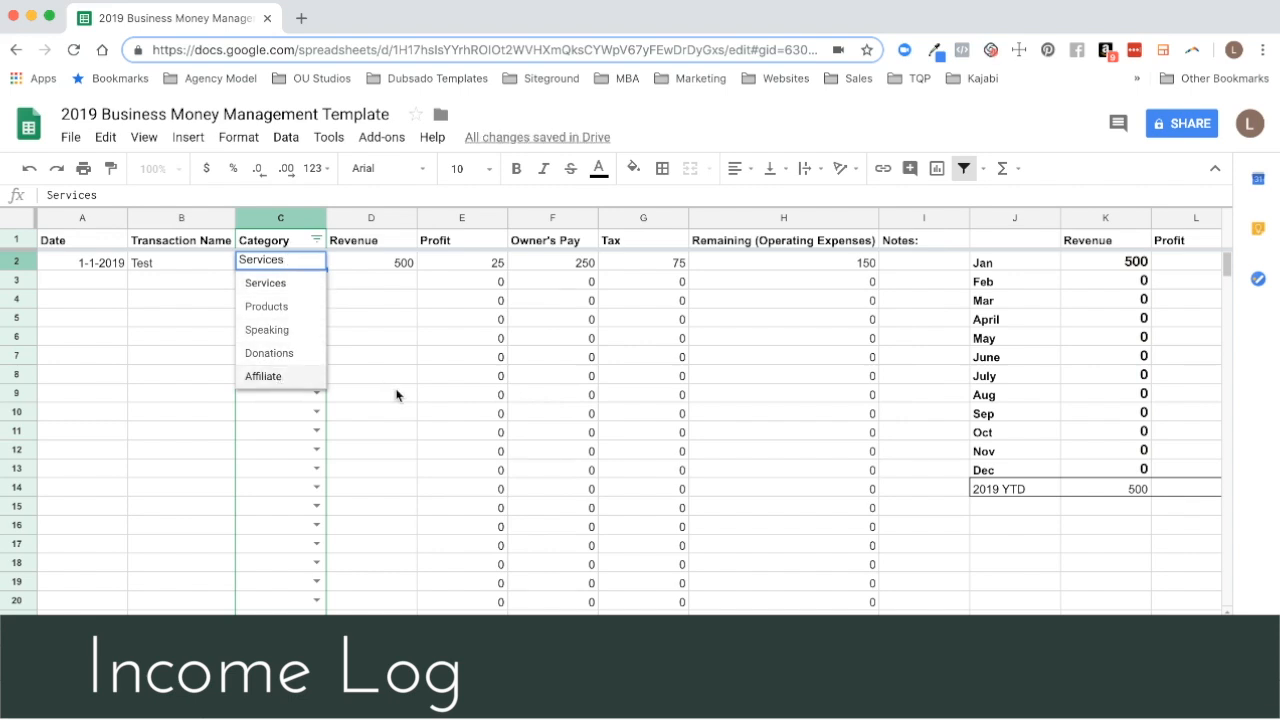
click(400, 393)
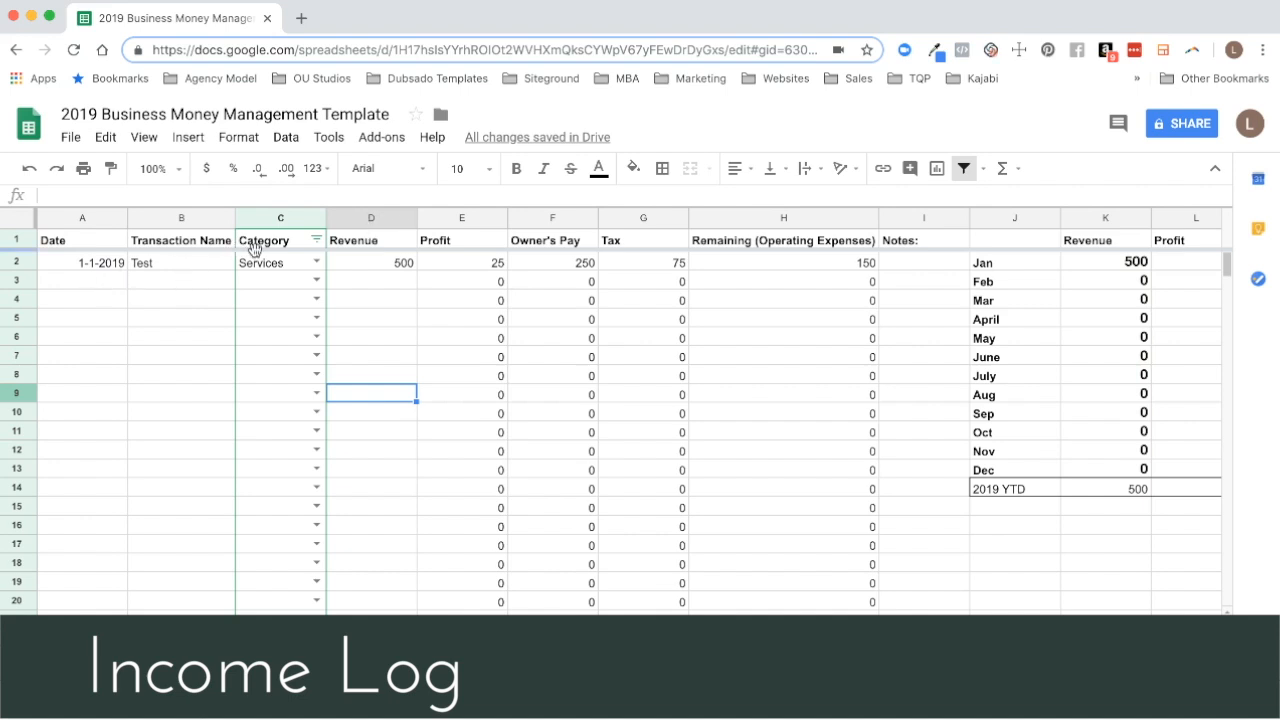
Set the revenue of the test transaction in row 2 to 1000.
click(378, 264)
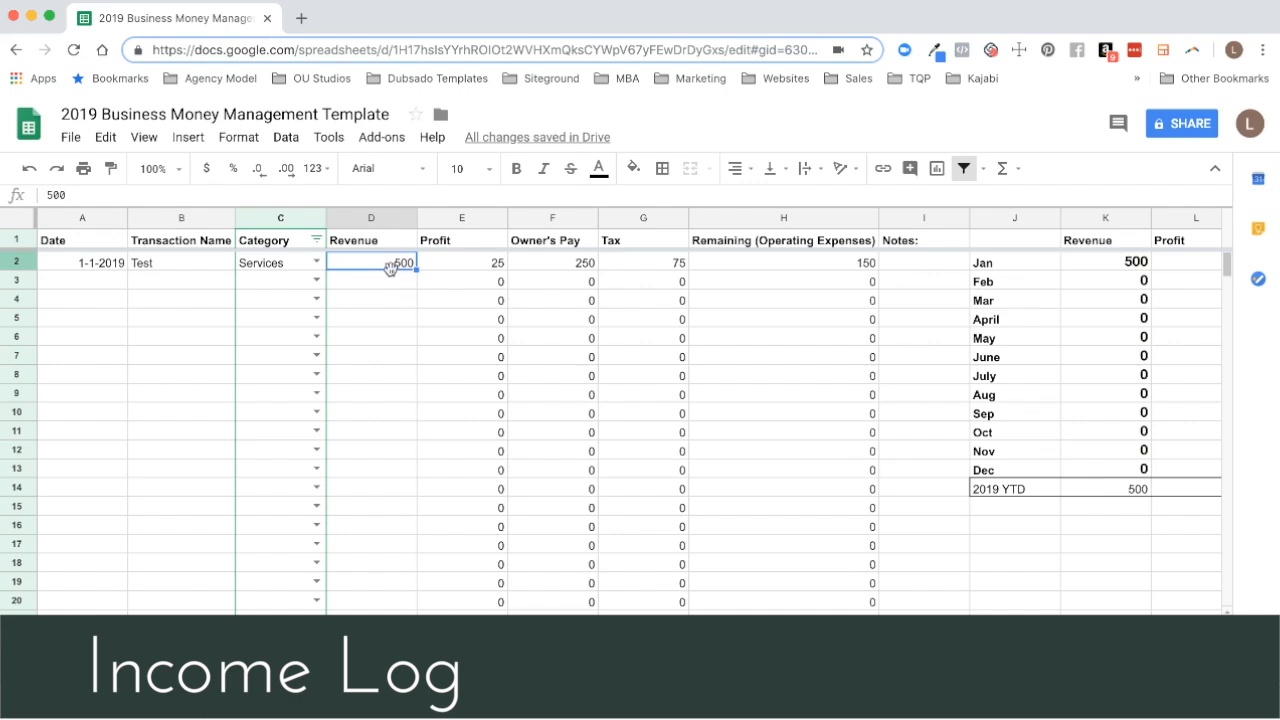
key(Delete)
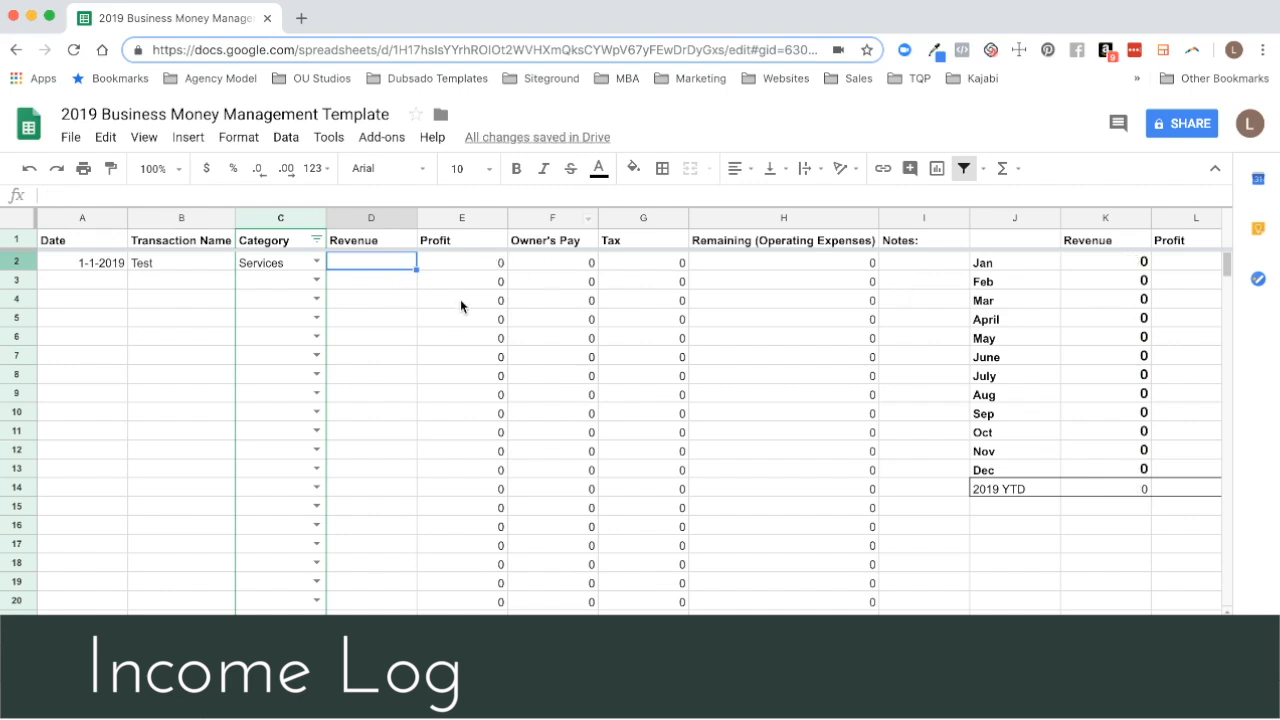
scroll(1055, 300, right, 5)
scroll(1055, 300, left, 5)
text(1000)
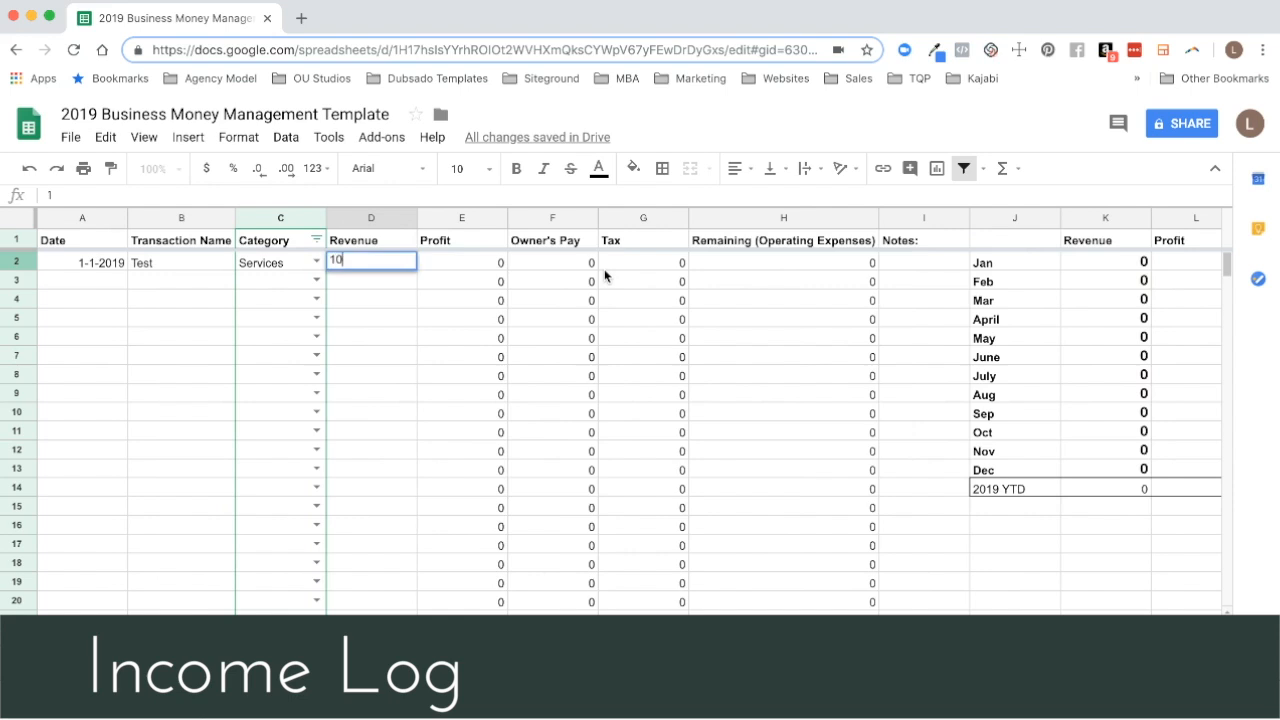
key(Return)
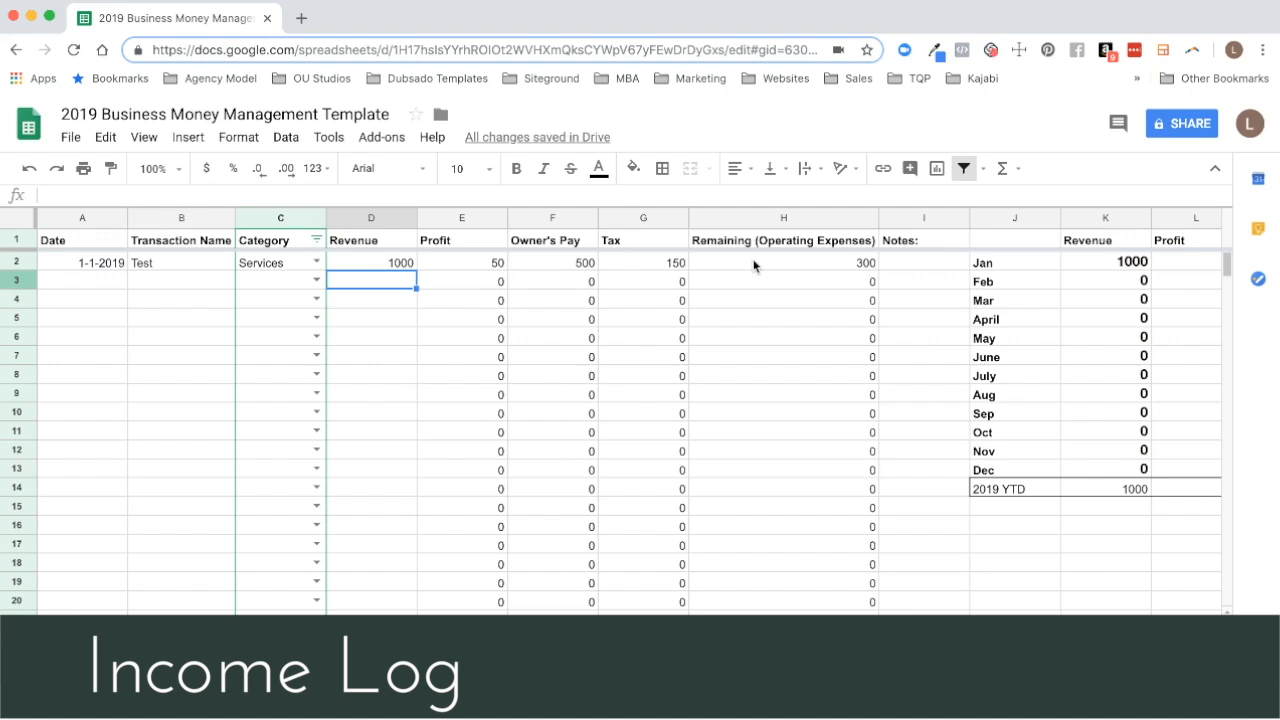
Inspect the formulas for profit, owner's pay, tax and remaining operating expenses in the test transaction's row.
click(393, 264)
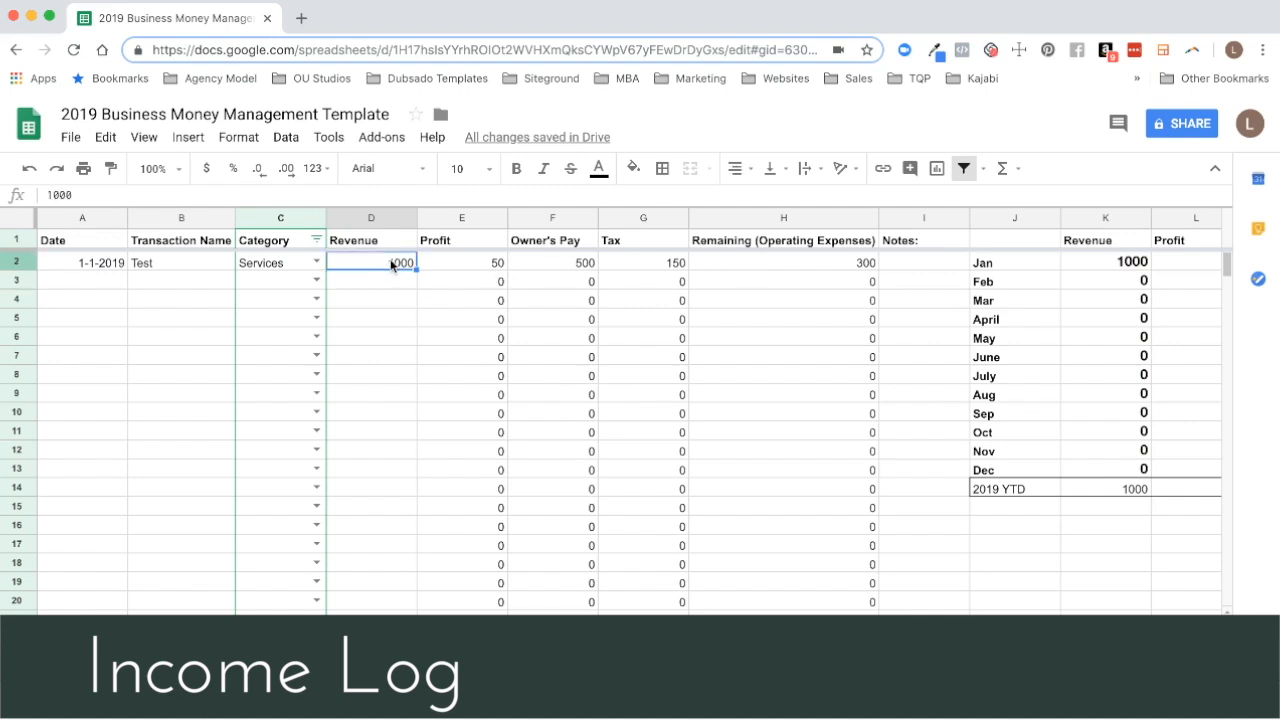
click(473, 263)
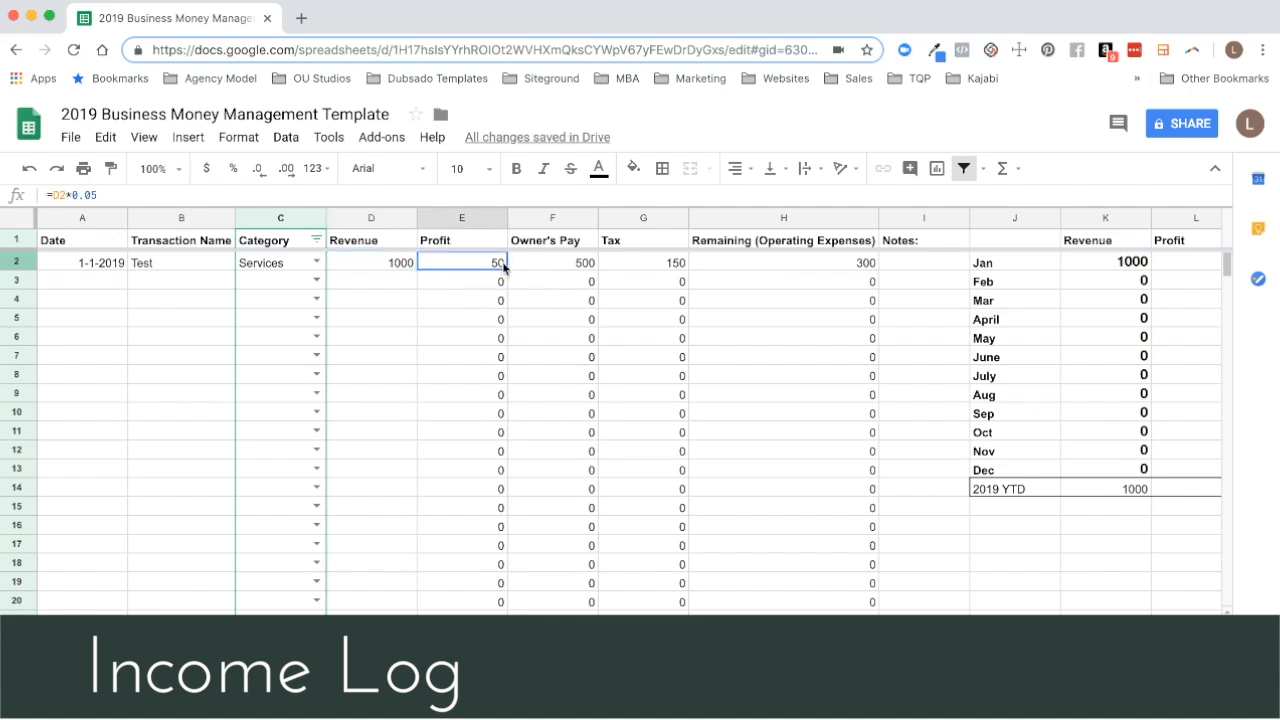
click(544, 263)
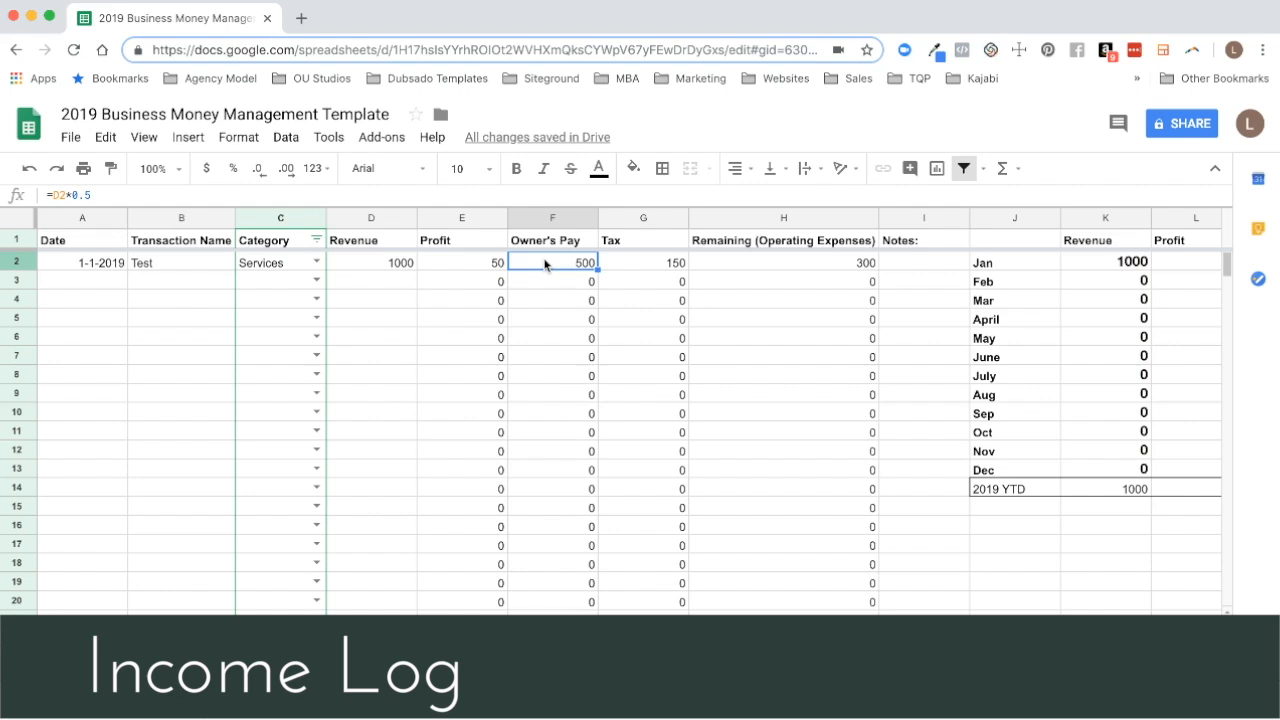
click(612, 264)
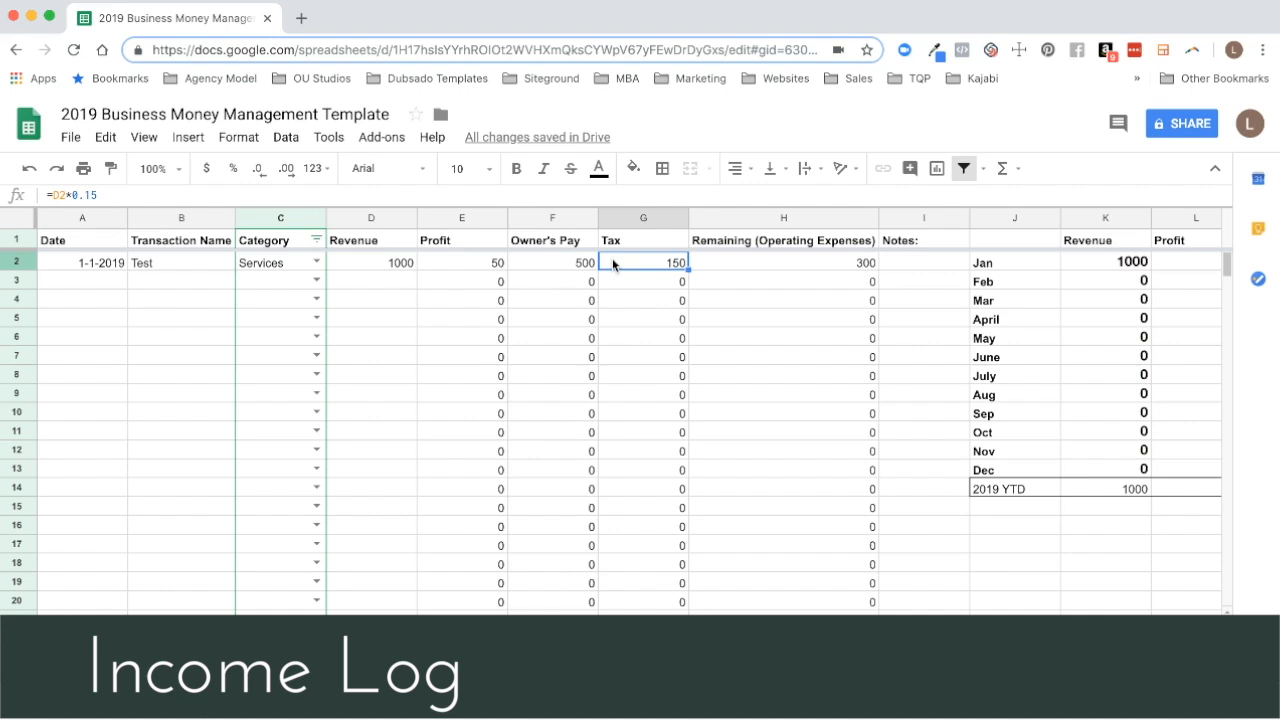
click(730, 268)
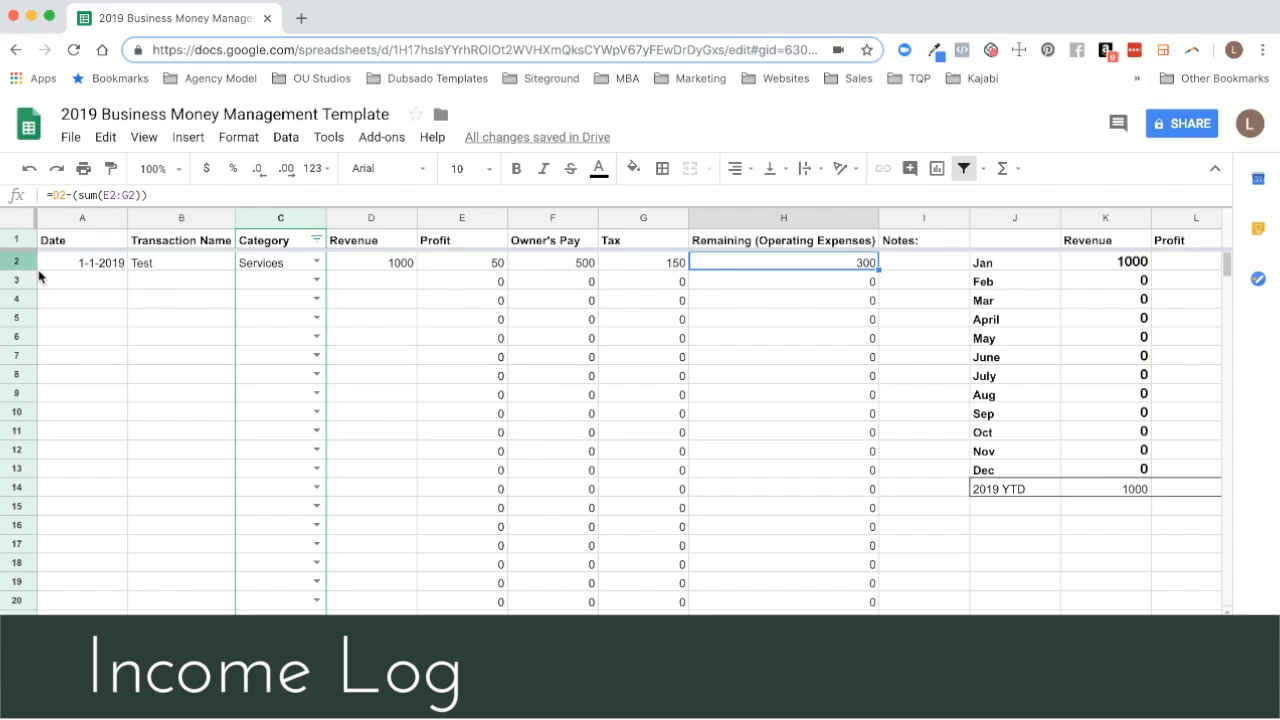
Compare the test transaction's row with the monthly summary and the 2019 YTD totals in the Income Log.
scroll(941, 277, right, 5)
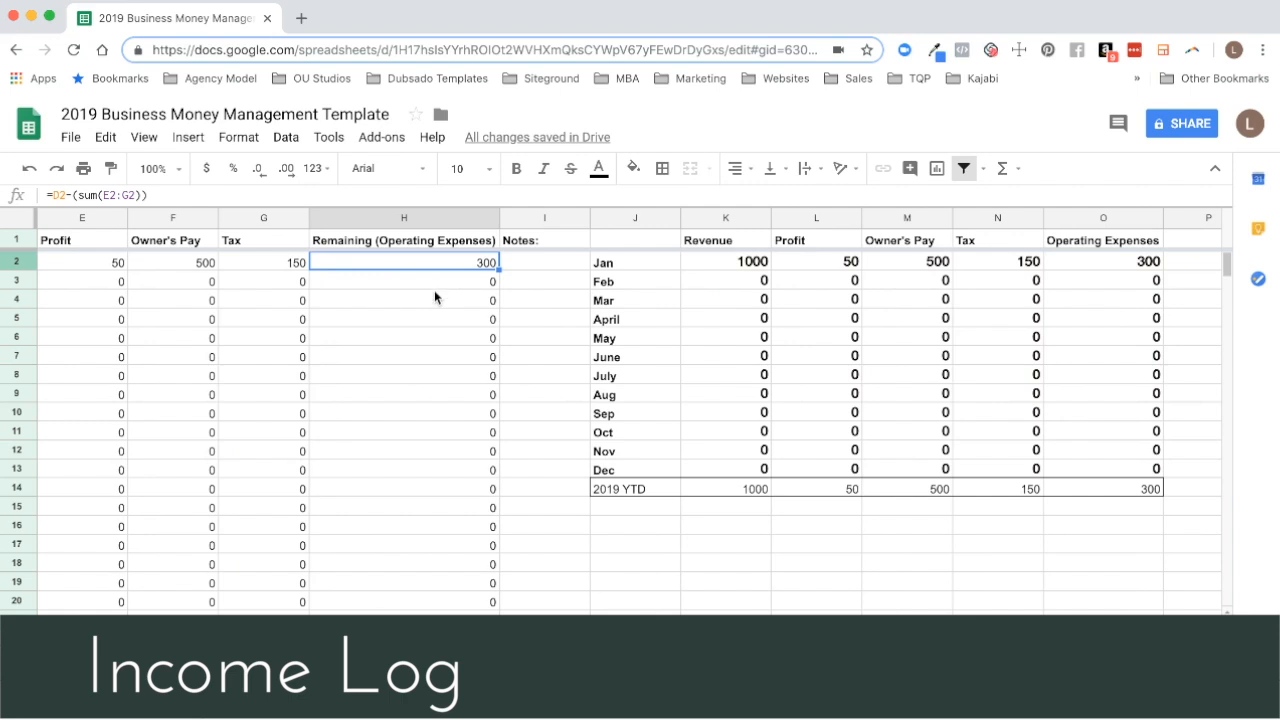
scroll(434, 292, left, 5)
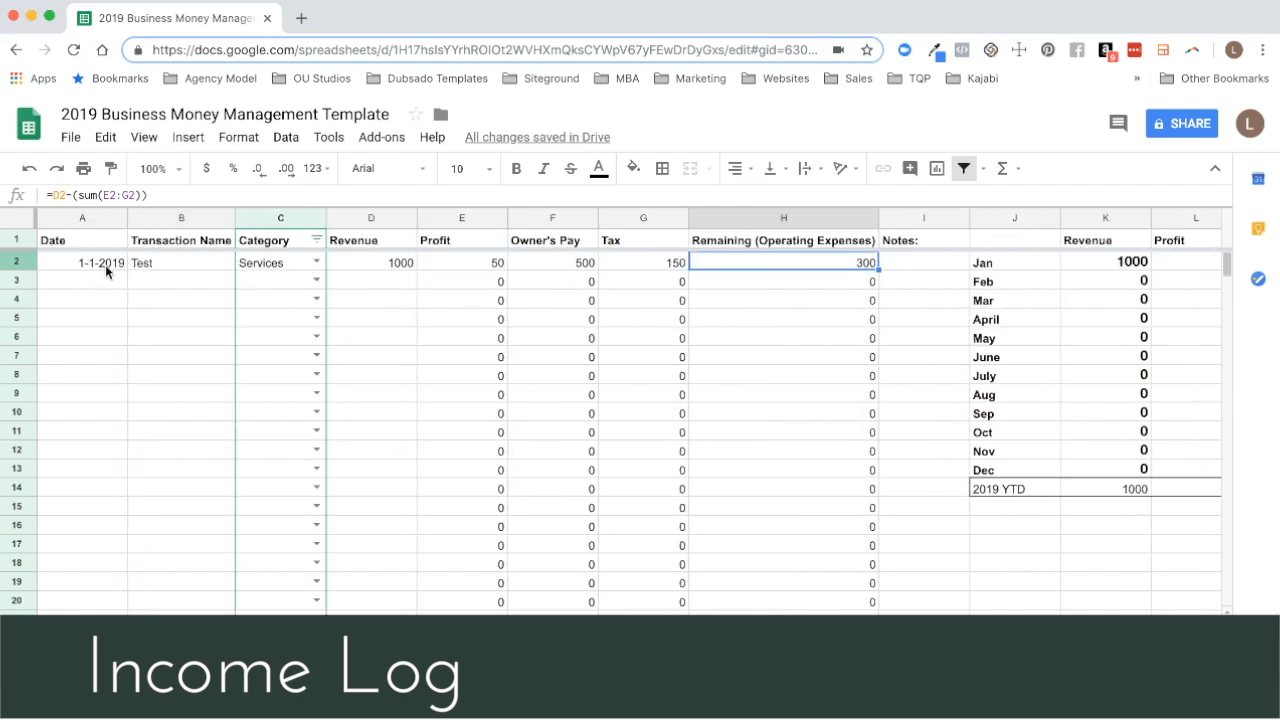
scroll(894, 337, right, 3)
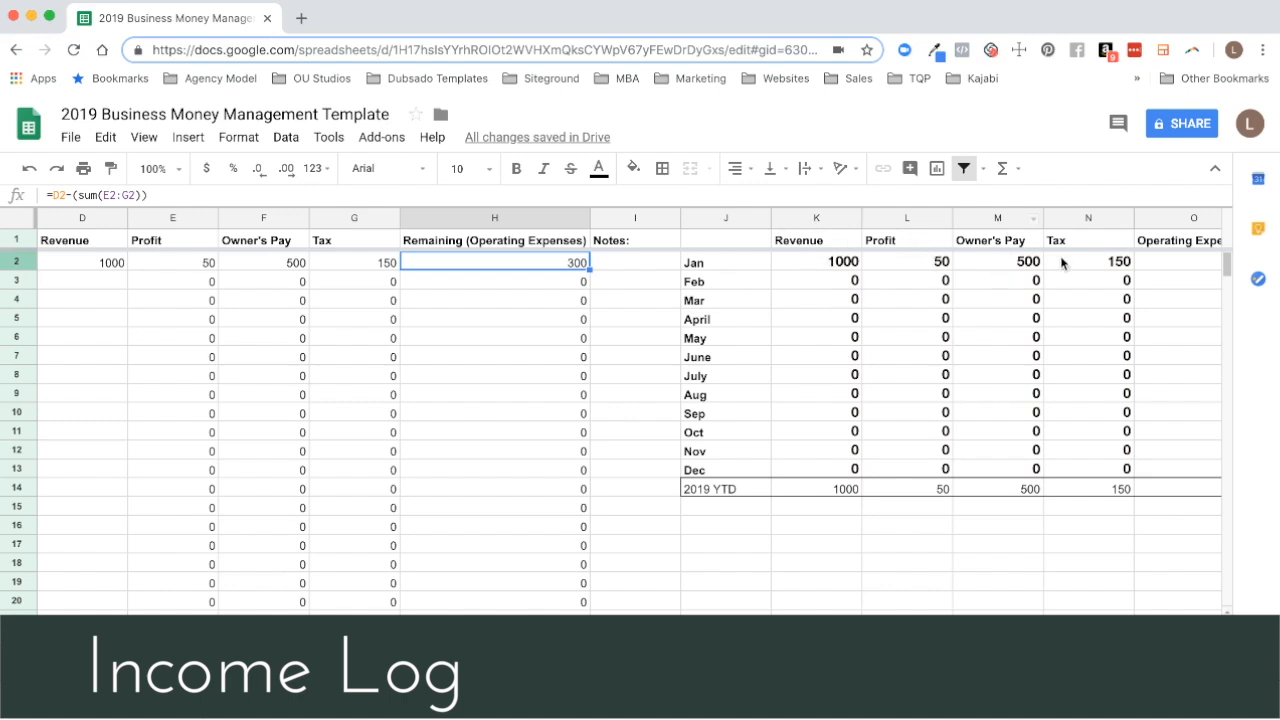
scroll(1070, 262, right, 3)
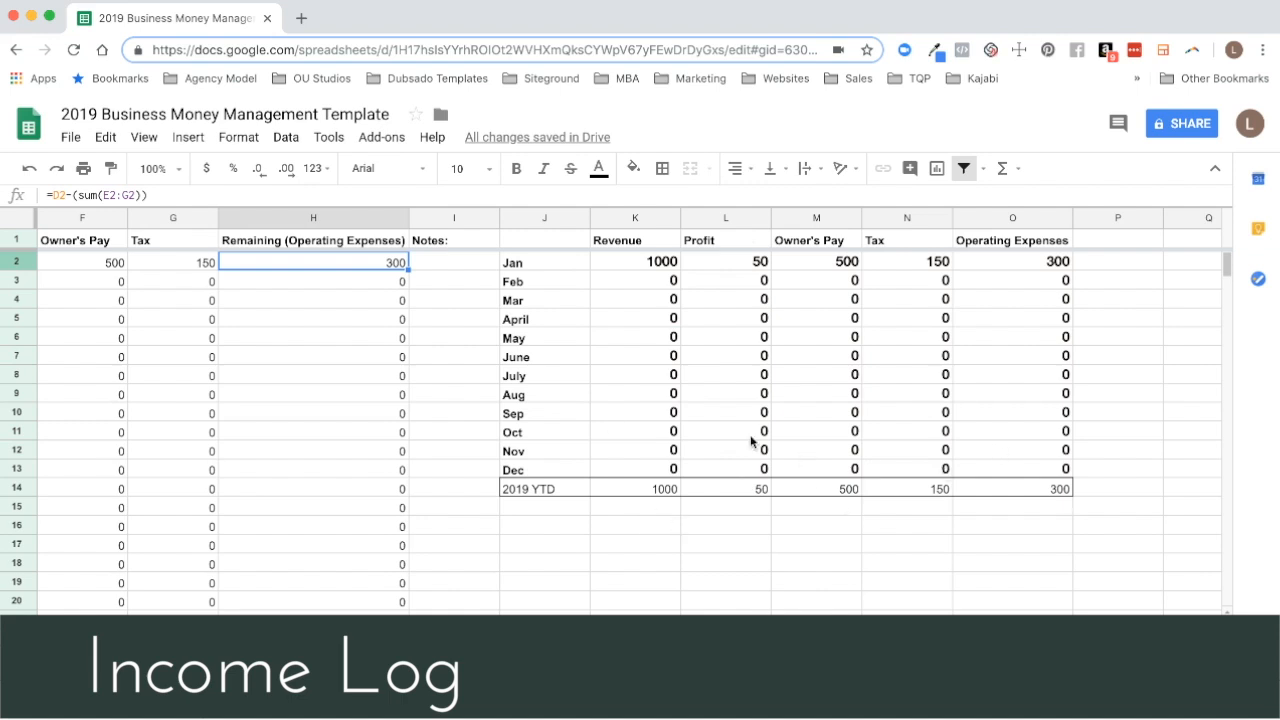
scroll(593, 421, left, 5)
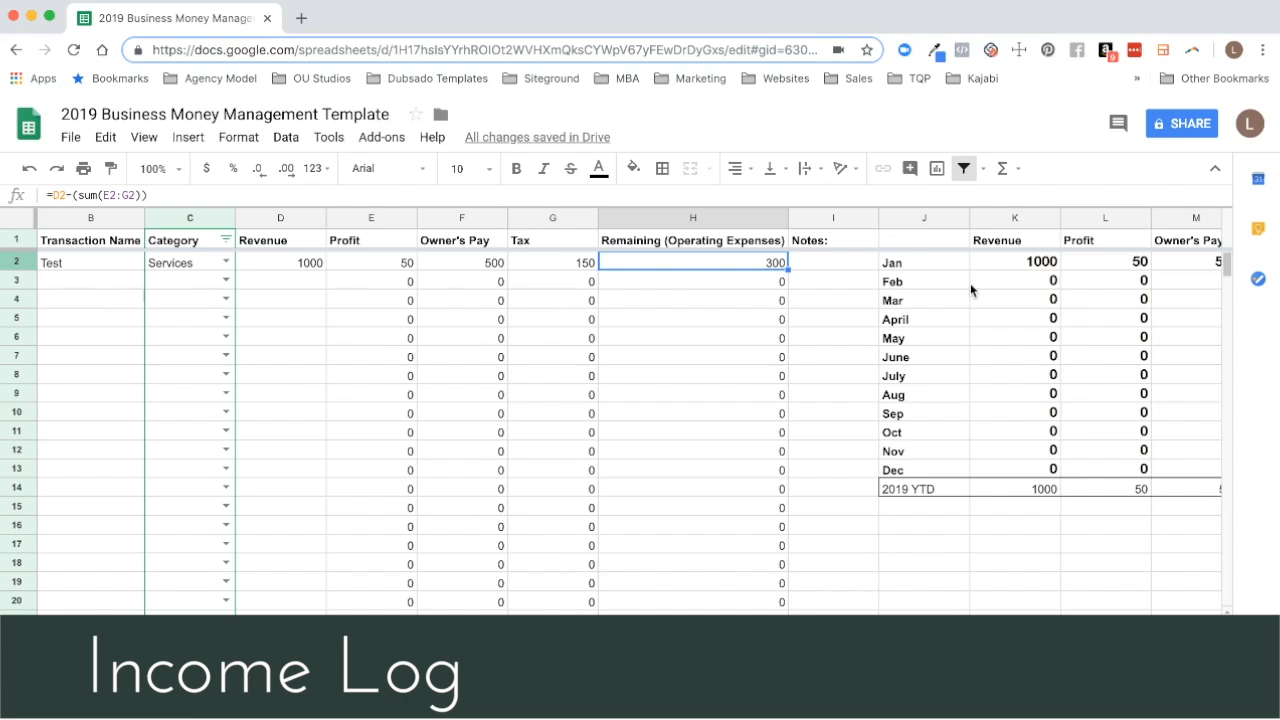
scroll(1073, 340, right, 2)
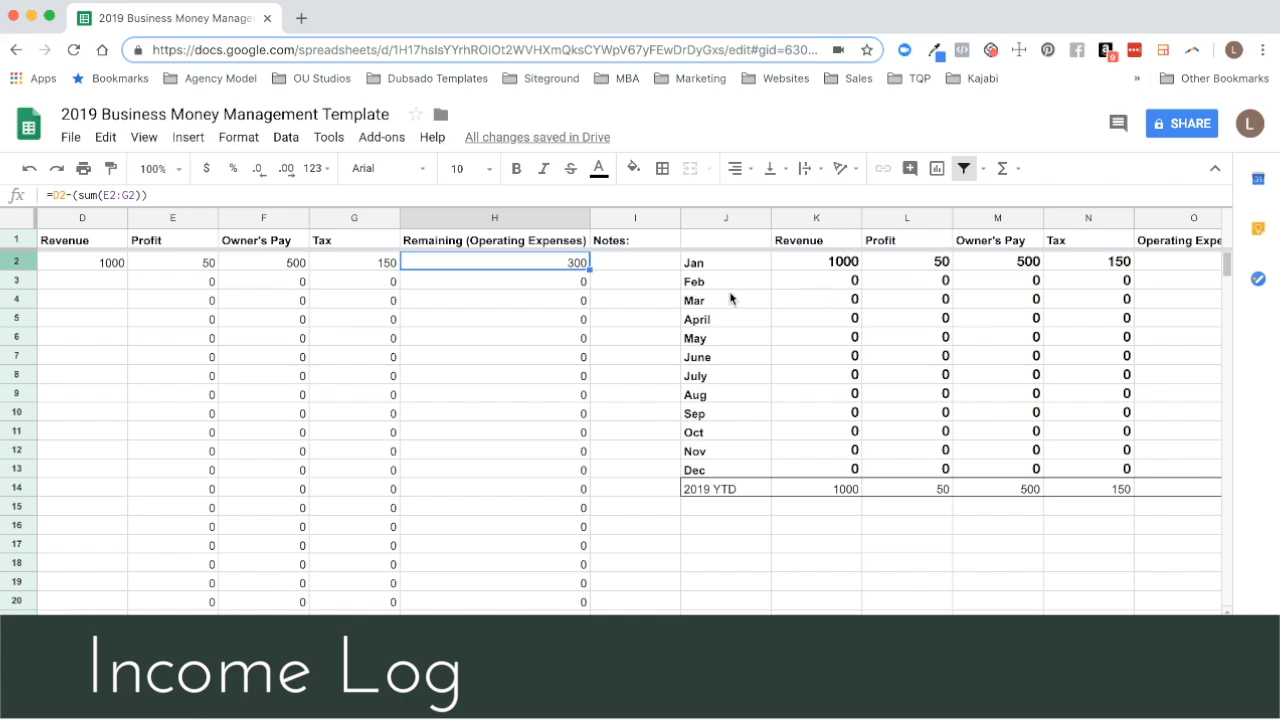
scroll(413, 339, left, 3)
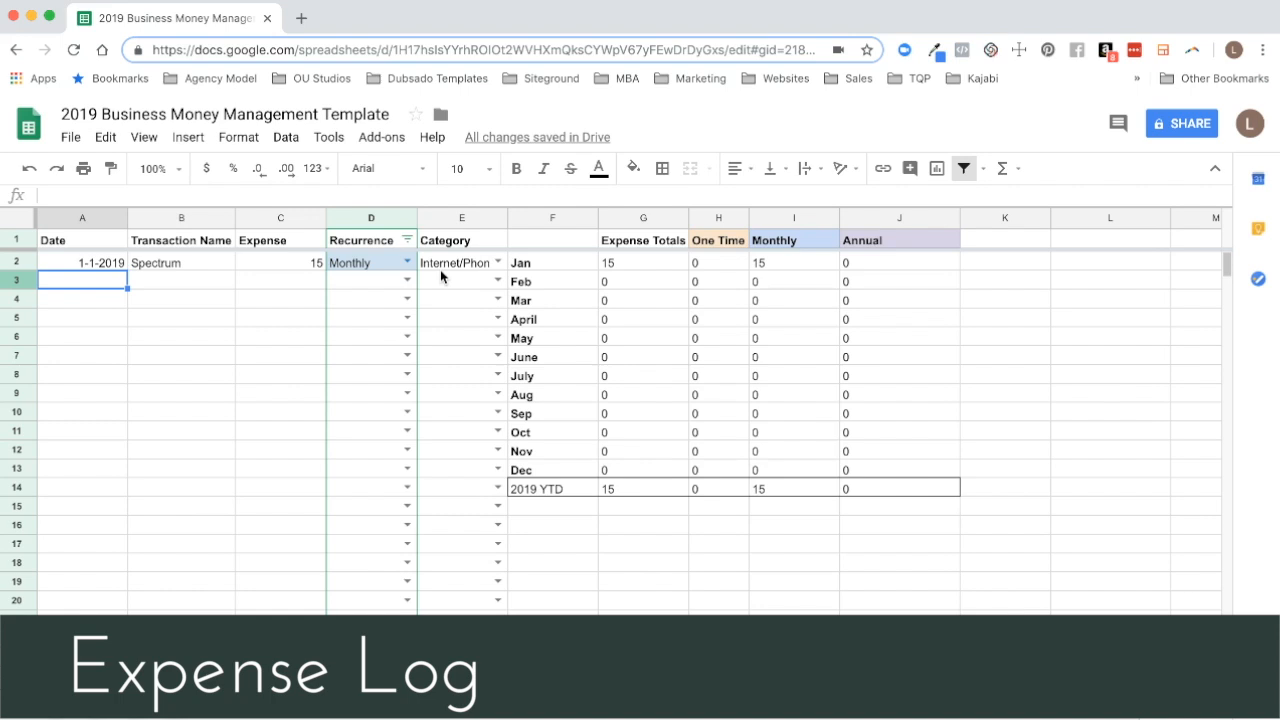
Add an entry in row 3 of the Expense Log with date 1-27-2019, transaction name PPA and expense 28.
text(1-27-209)
key(BackSpace)
text(19)
key(Tab)
text(PPA)
key(Tab)
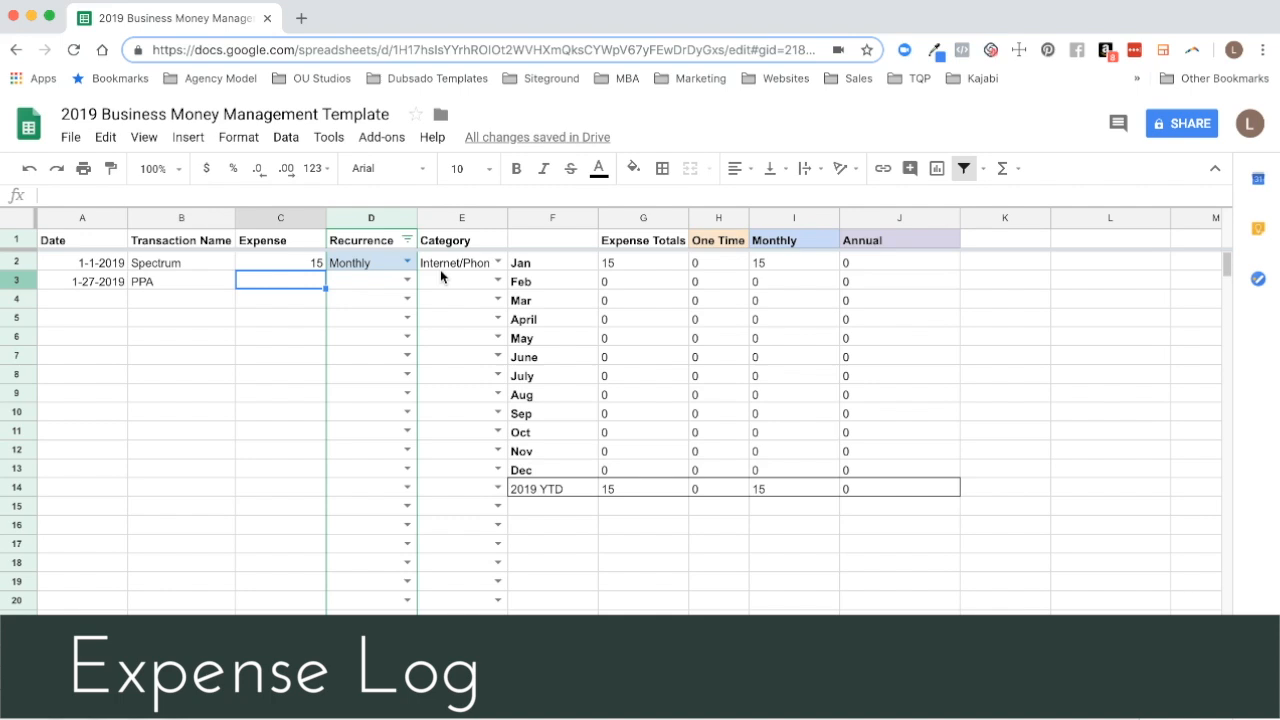
text(28)
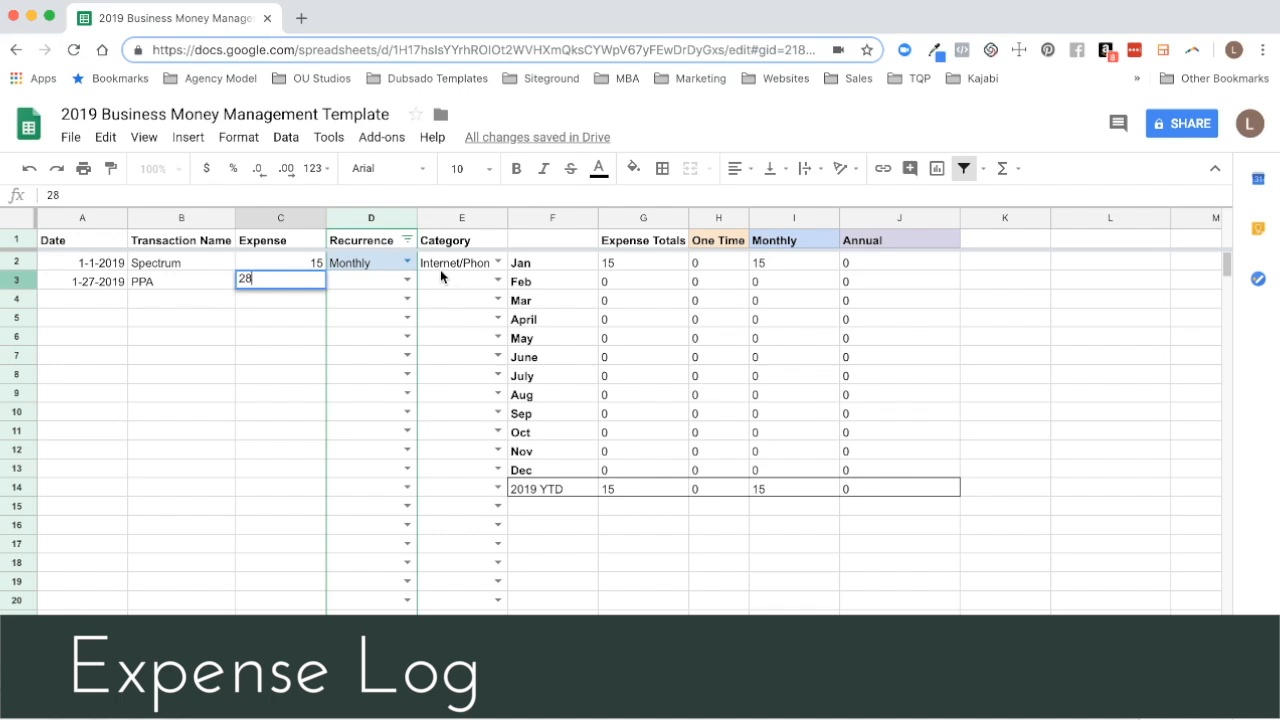
key(Tab)
Set the PPA expense's recurrence to One Time and choose a category for it from the list.
click(407, 281)
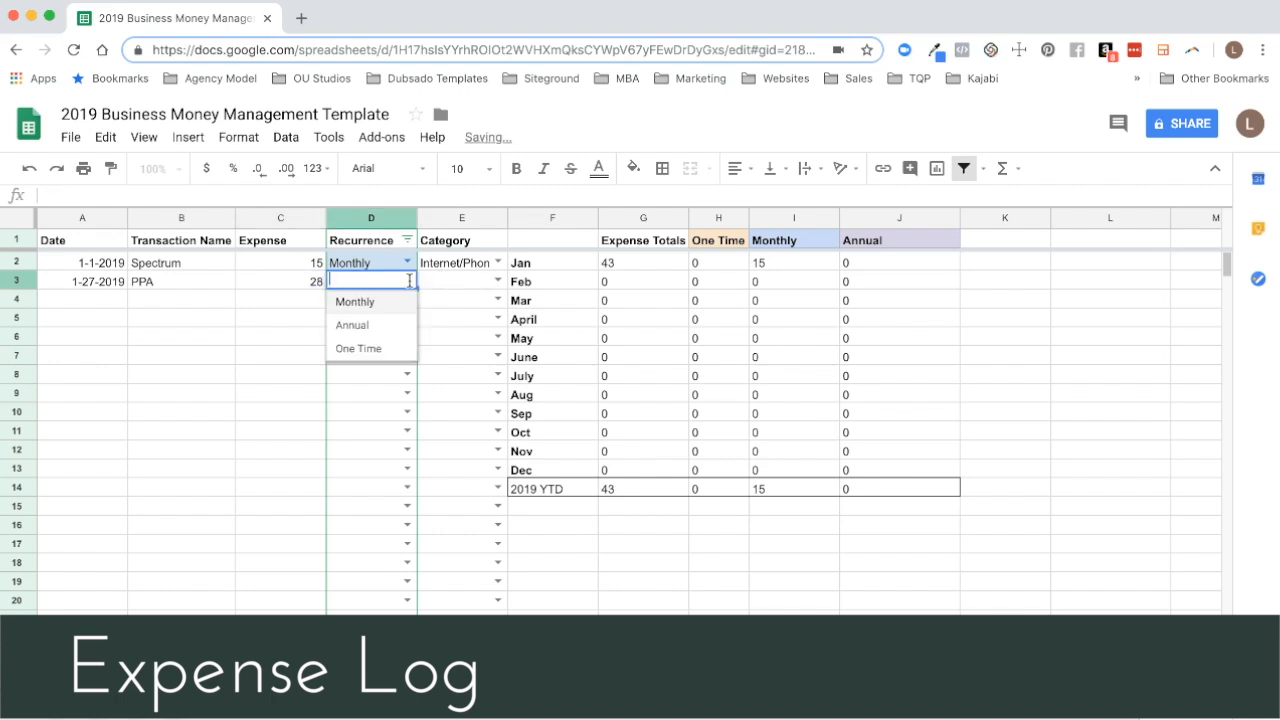
click(380, 347)
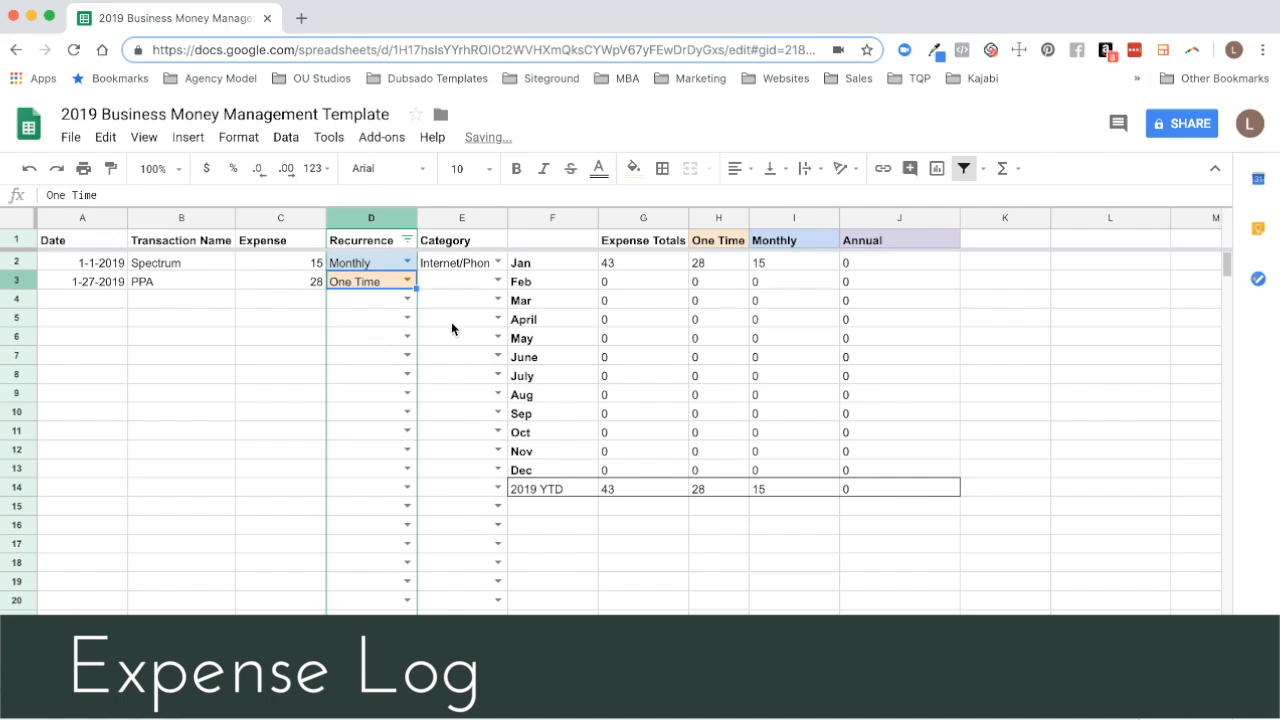
click(497, 281)
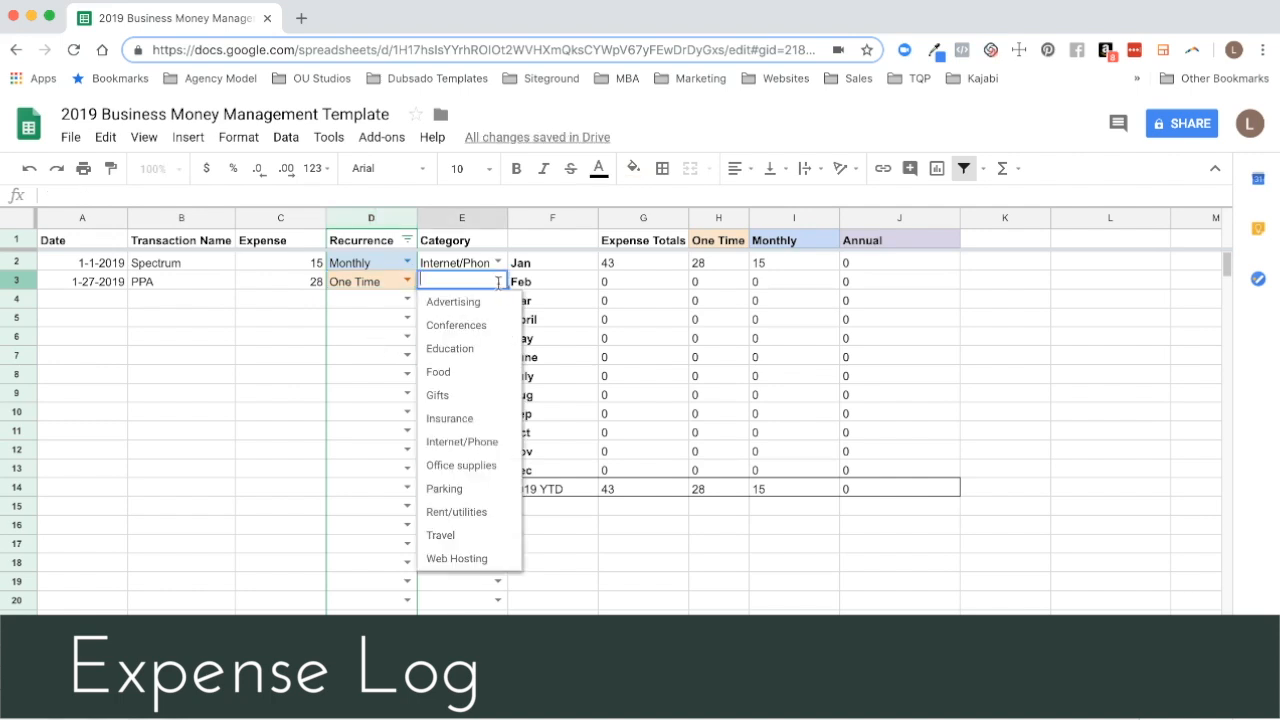
click(449, 429)
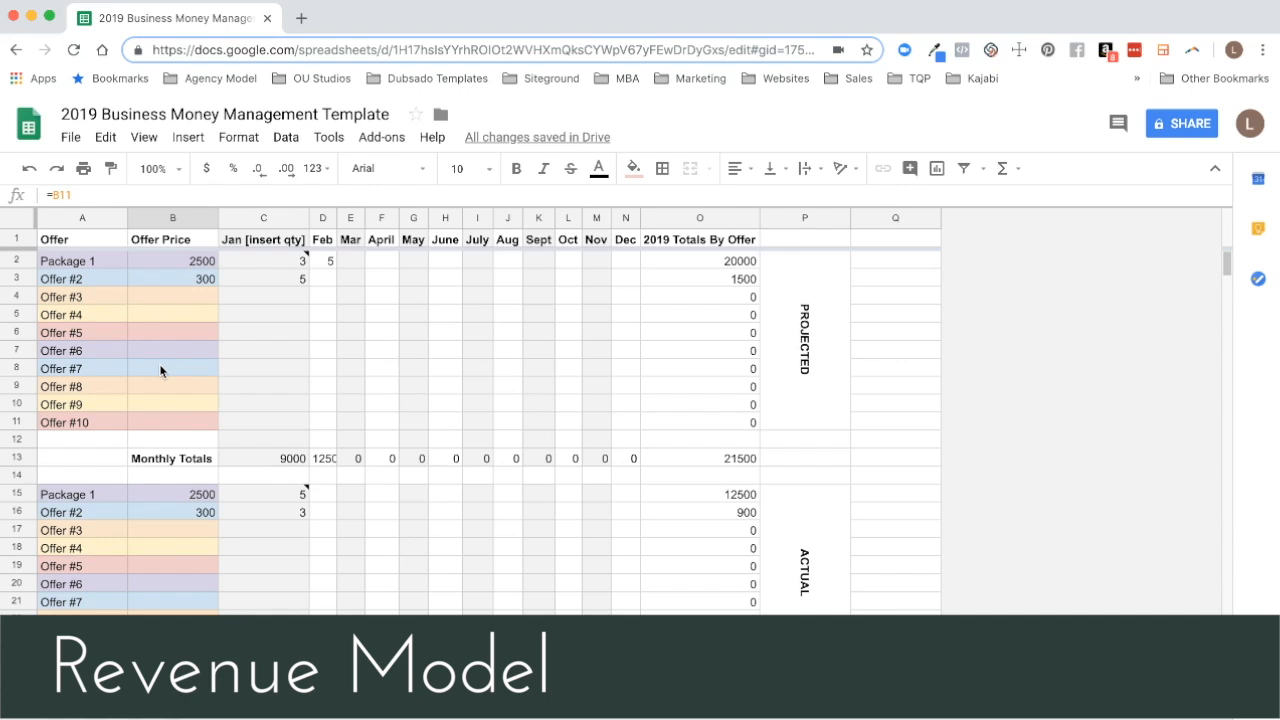
In the Revenue Model's projected section, rename Package 1 as Deluxe Package and set its offer price to 10000.
click(72, 266)
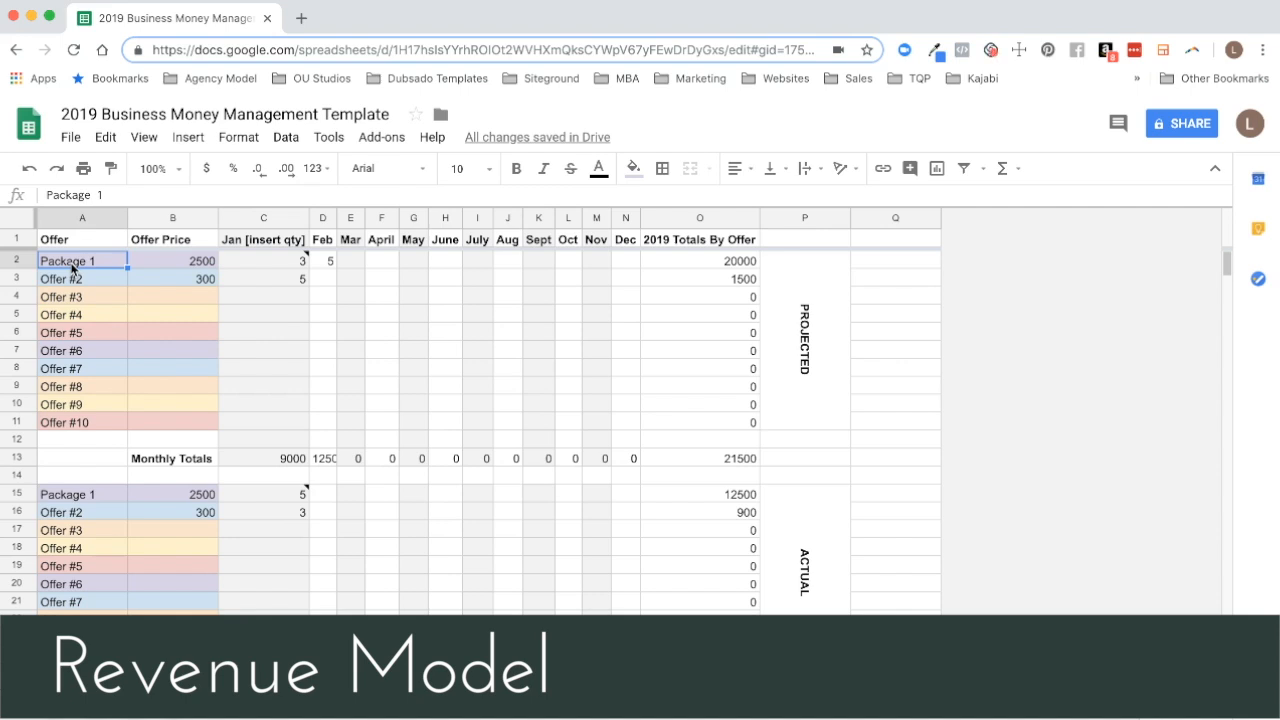
text(Del)
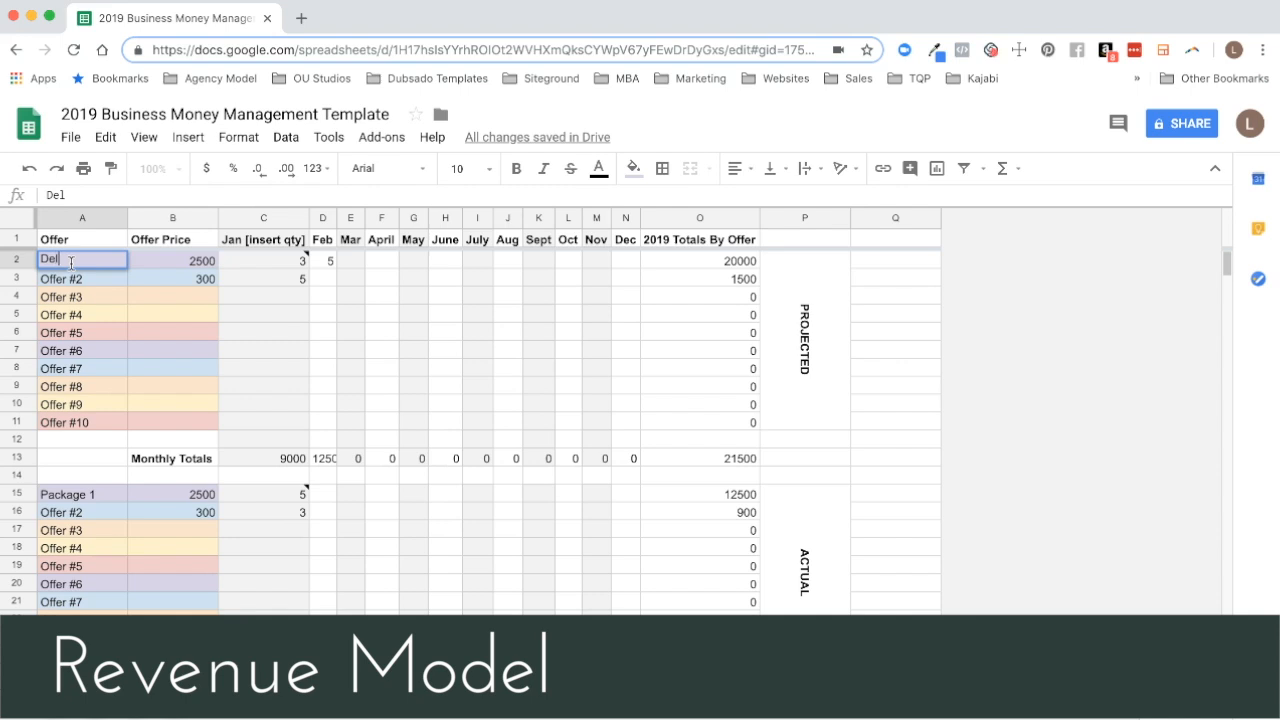
text(uxe Package)
key(Return)
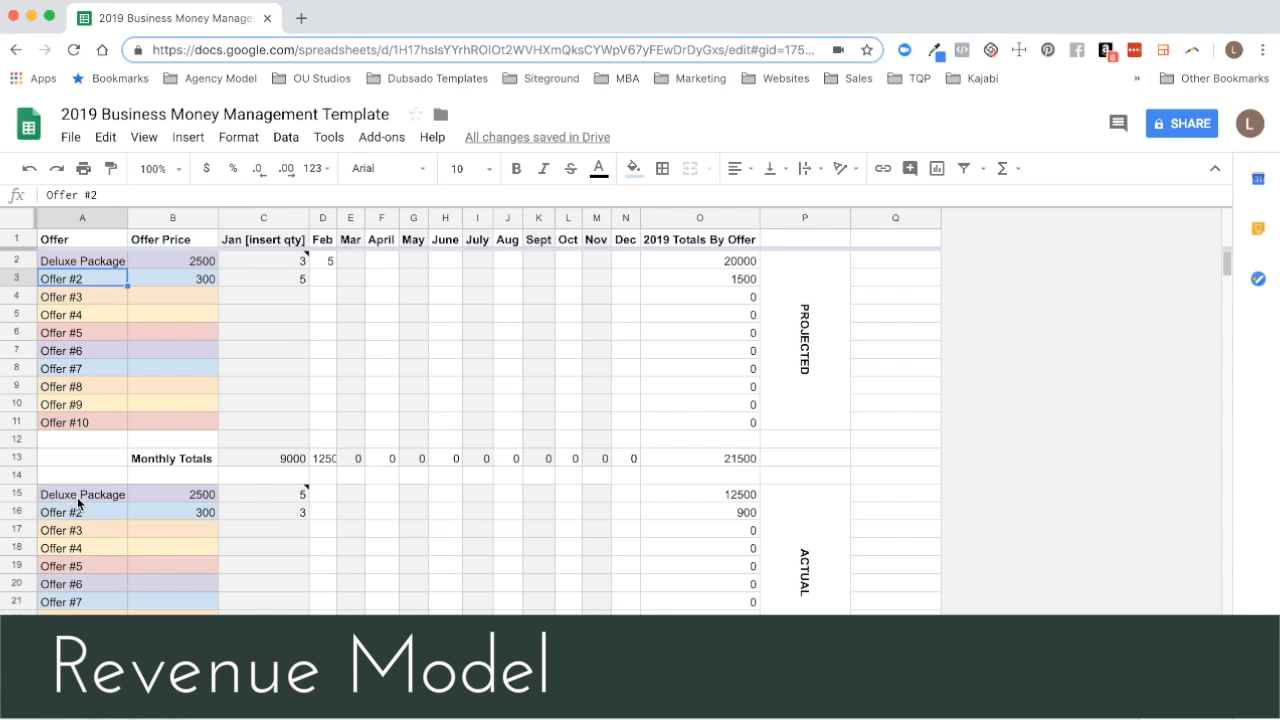
click(183, 264)
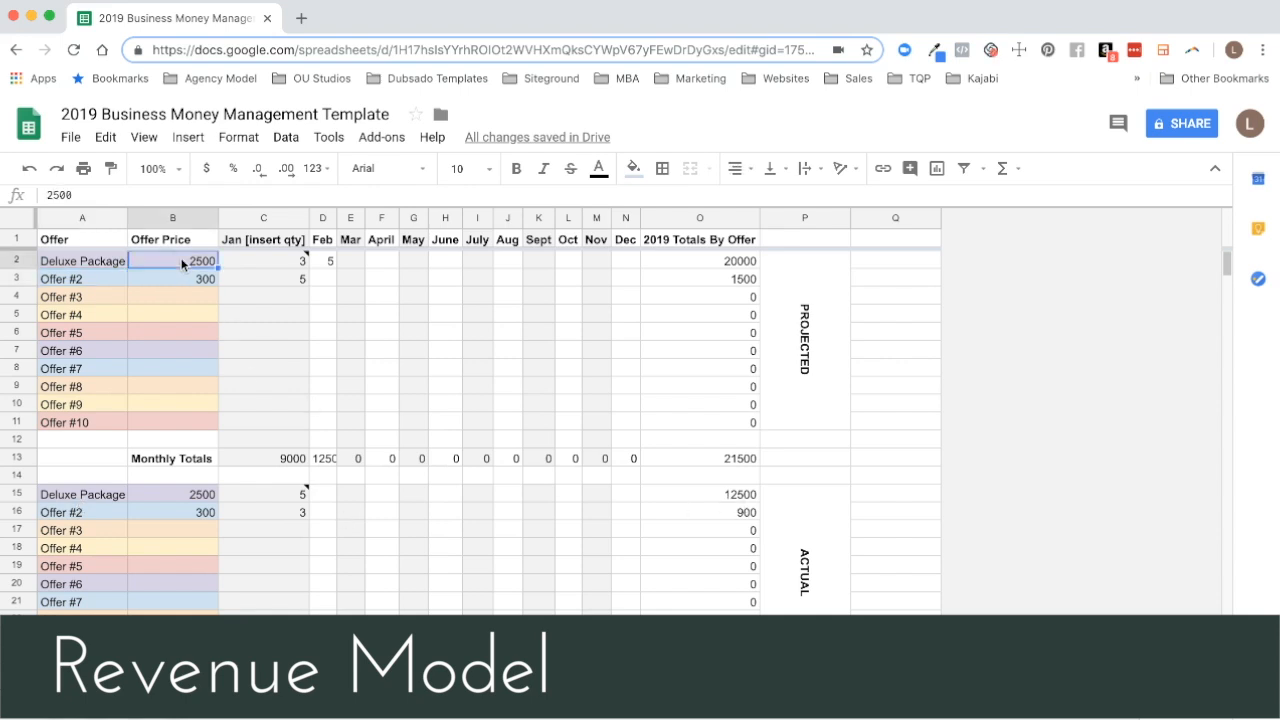
text(10000)
key(Return)
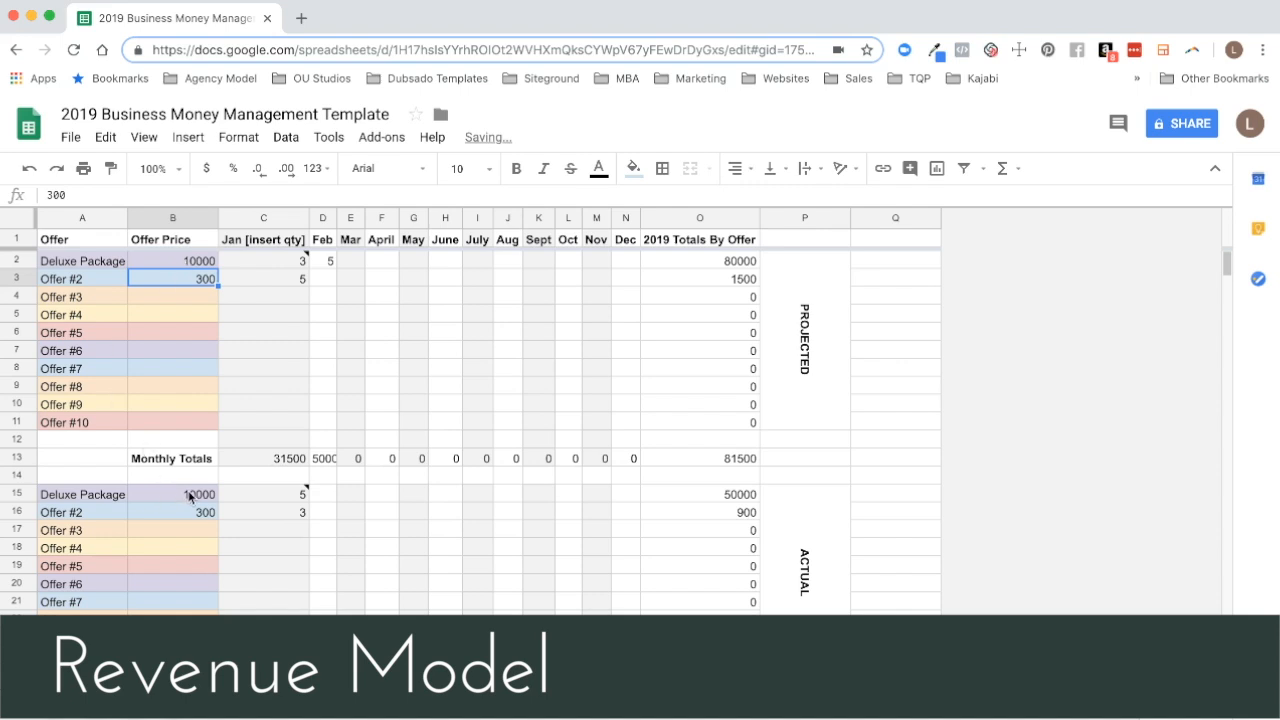
Check the January quantity note in the Revenue Model's projected section and enter a February quantity of 3 for Offer #2.
mouse_move(258, 260)
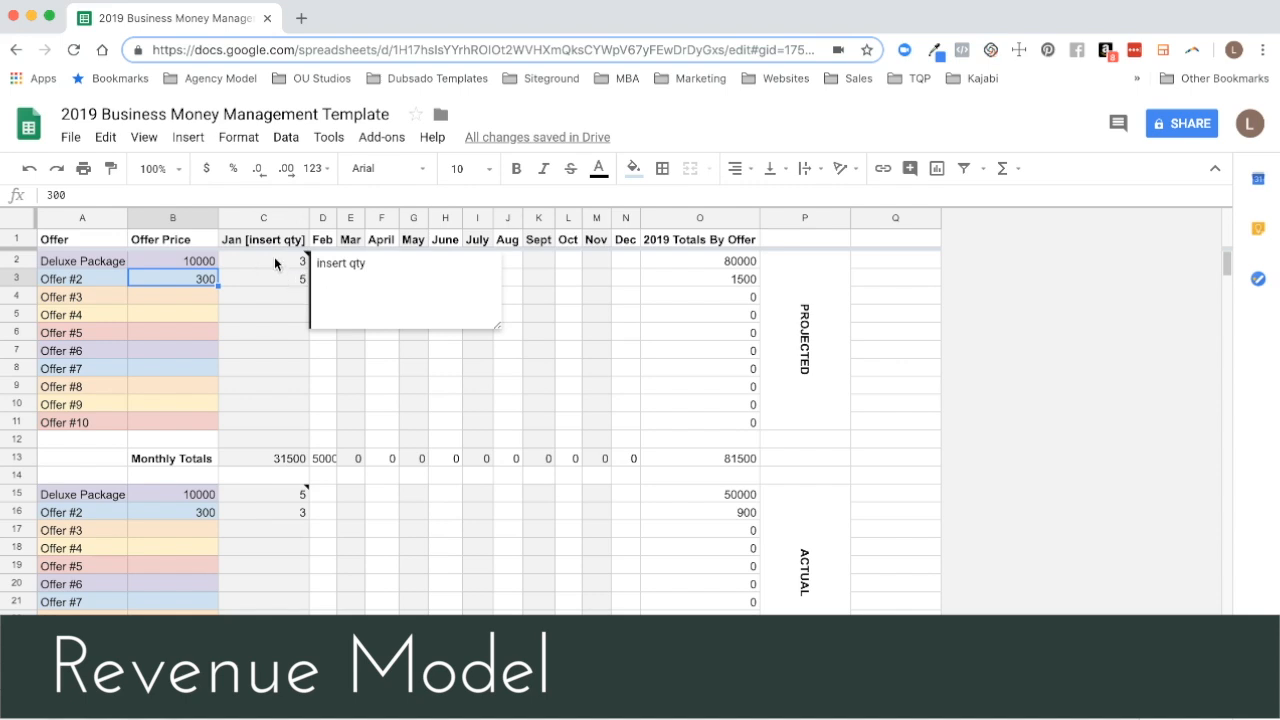
click(274, 262)
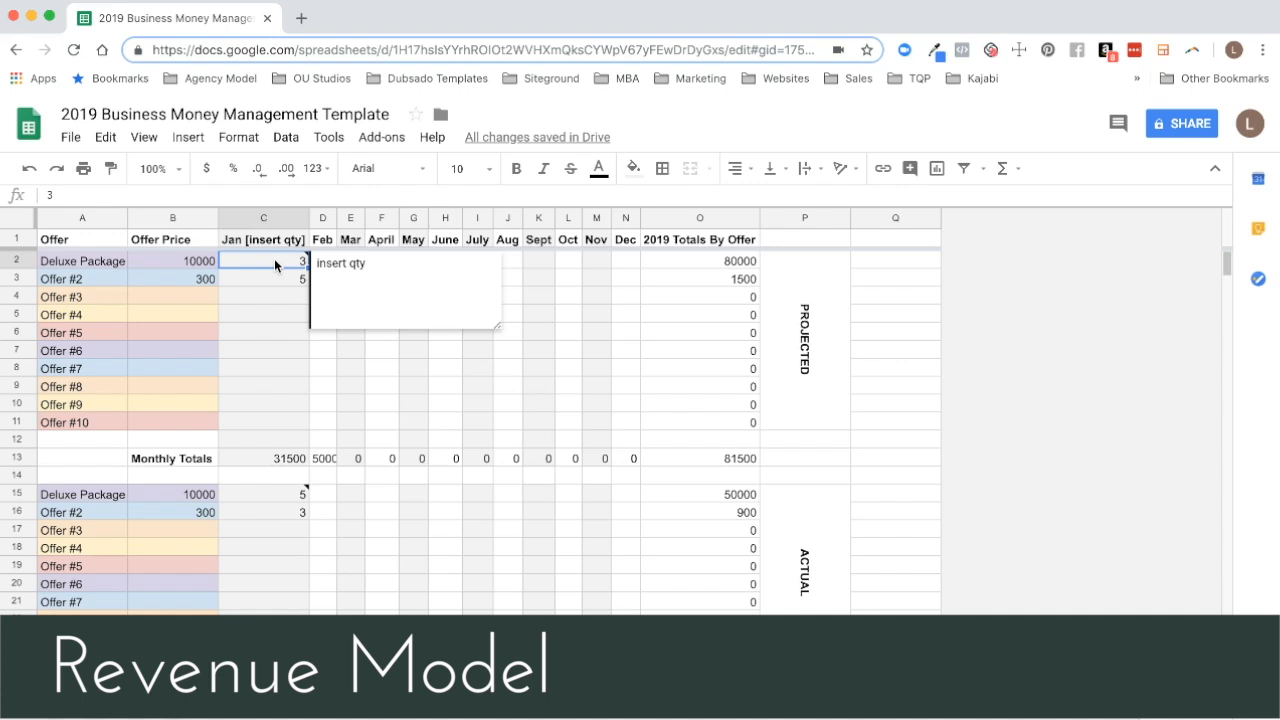
click(272, 313)
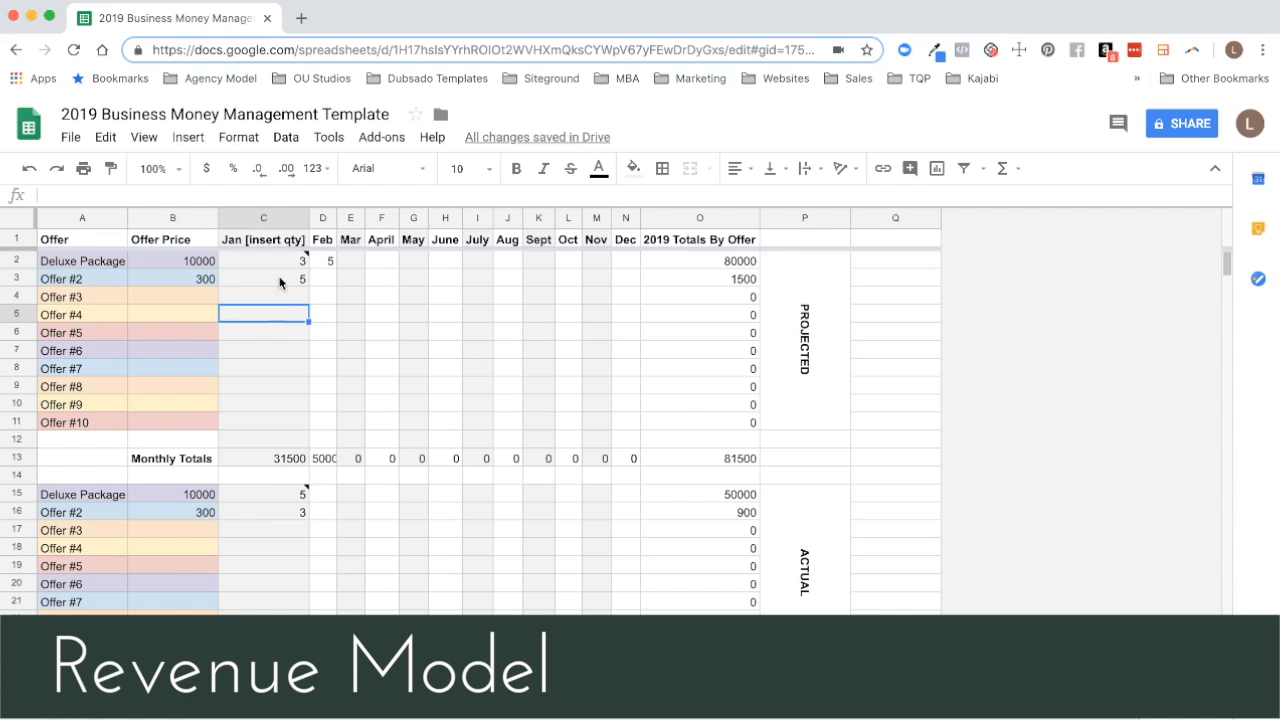
click(358, 369)
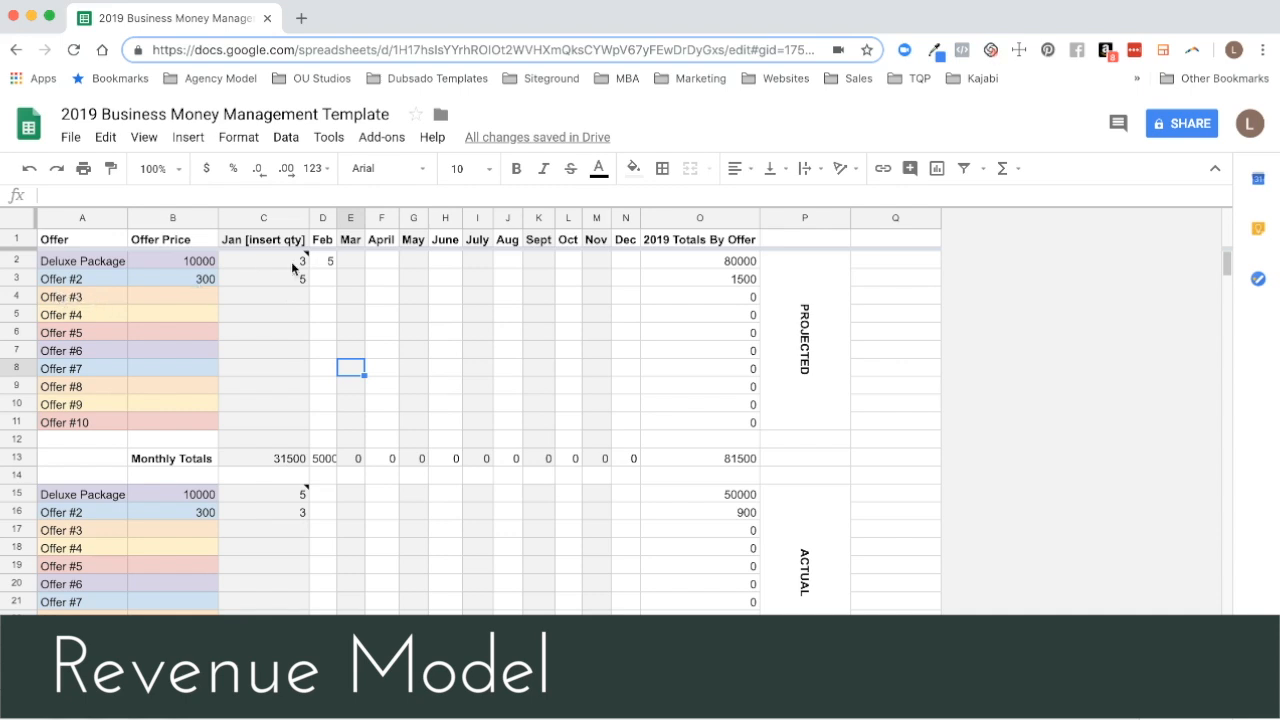
click(326, 280)
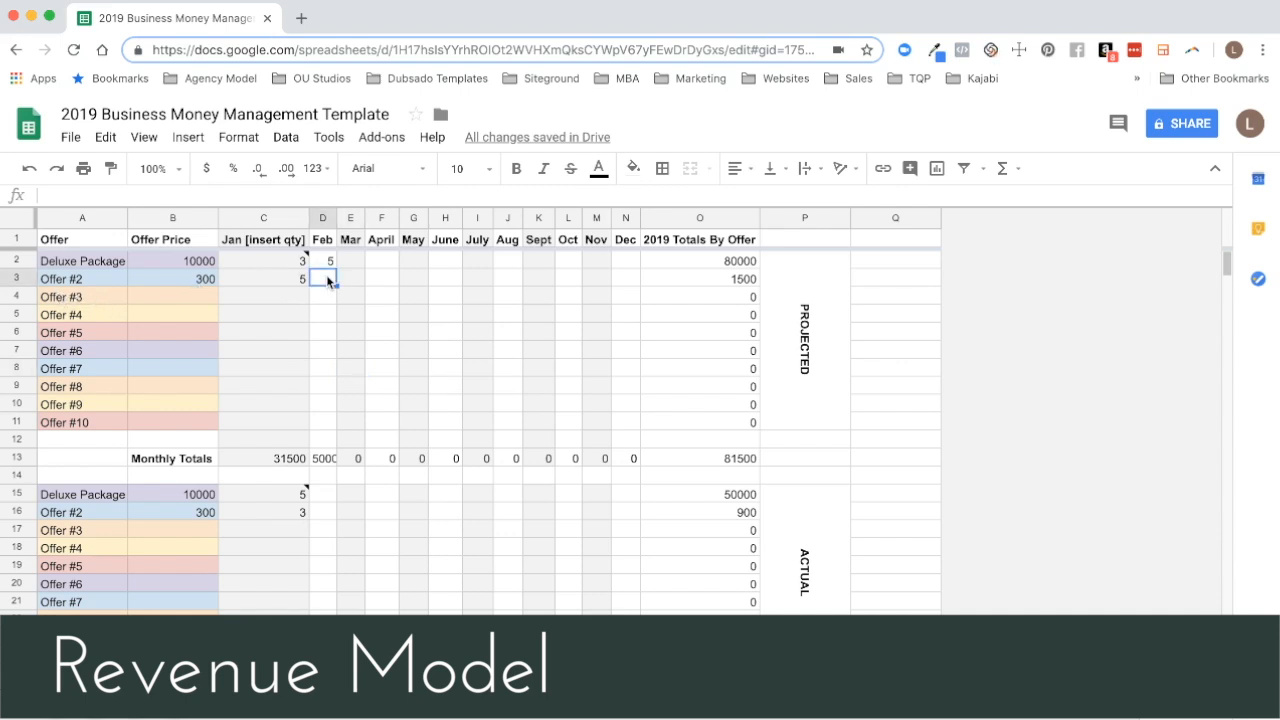
text(3)
key(Return)
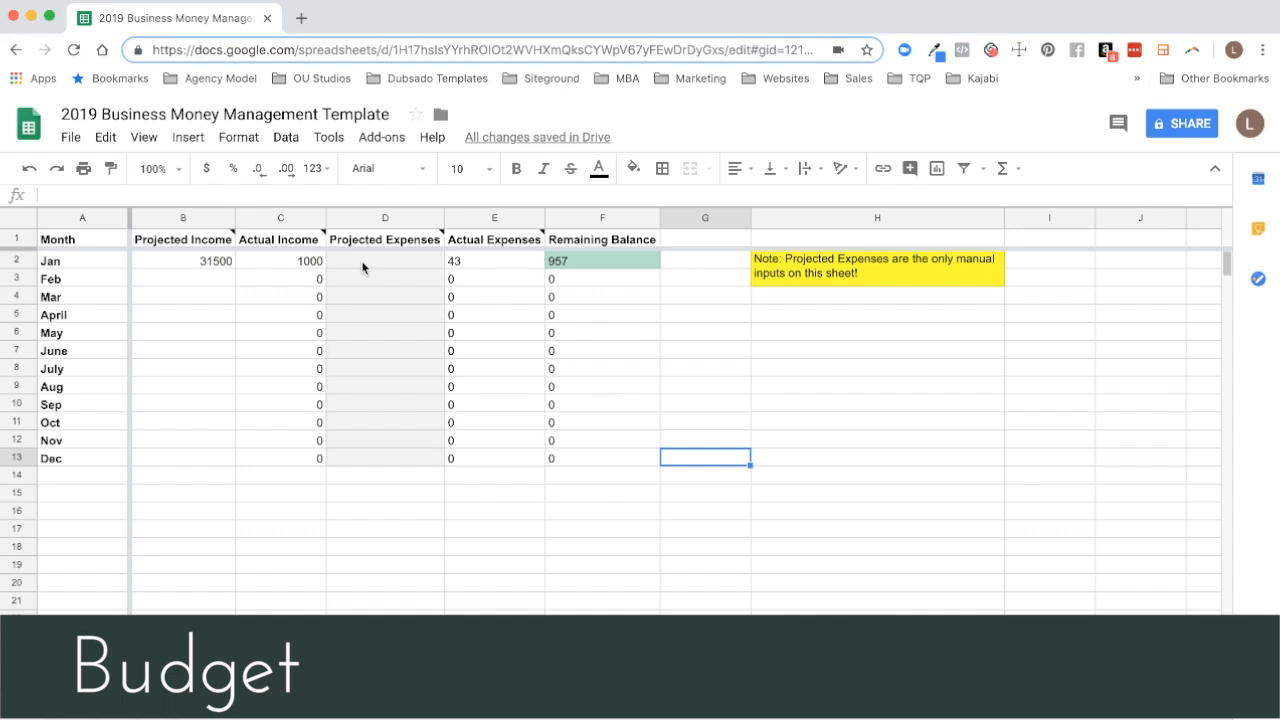
In the Budget sheet, read the notes on the Actual Income and Actual Expenses headers to see where their figures come from.
mouse_move(205, 258)
mouse_move(296, 246)
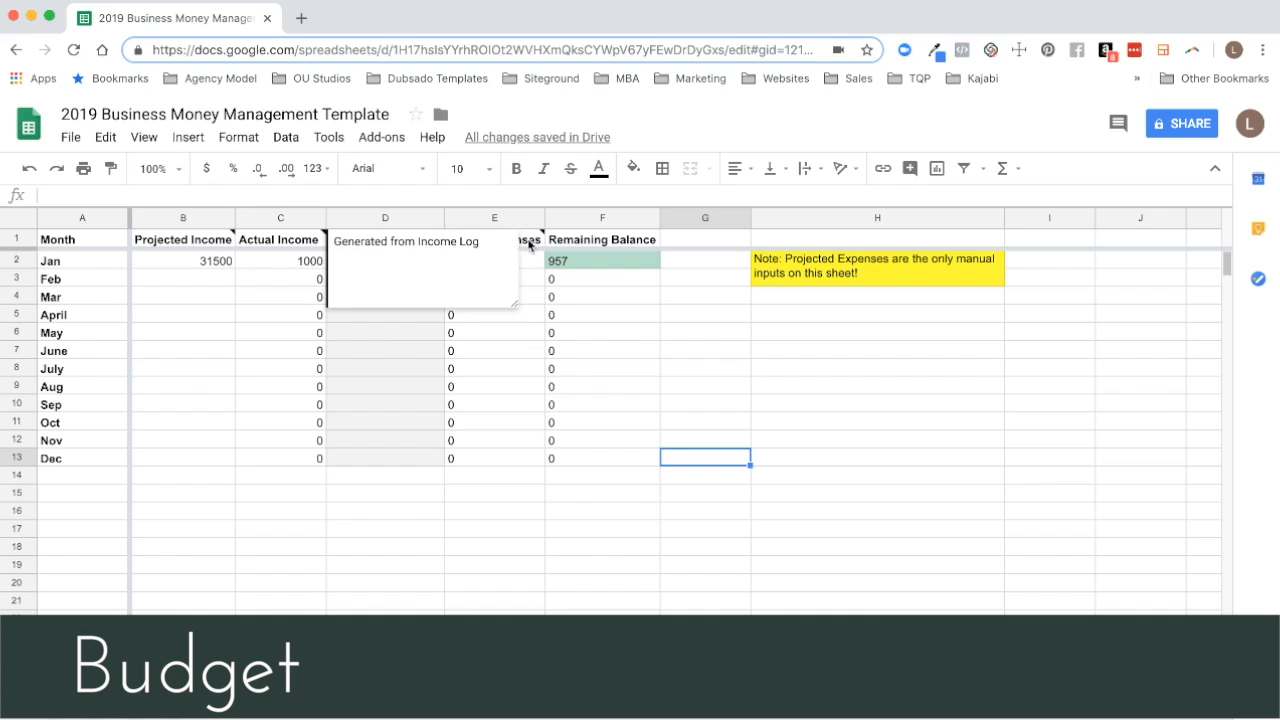
mouse_move(530, 245)
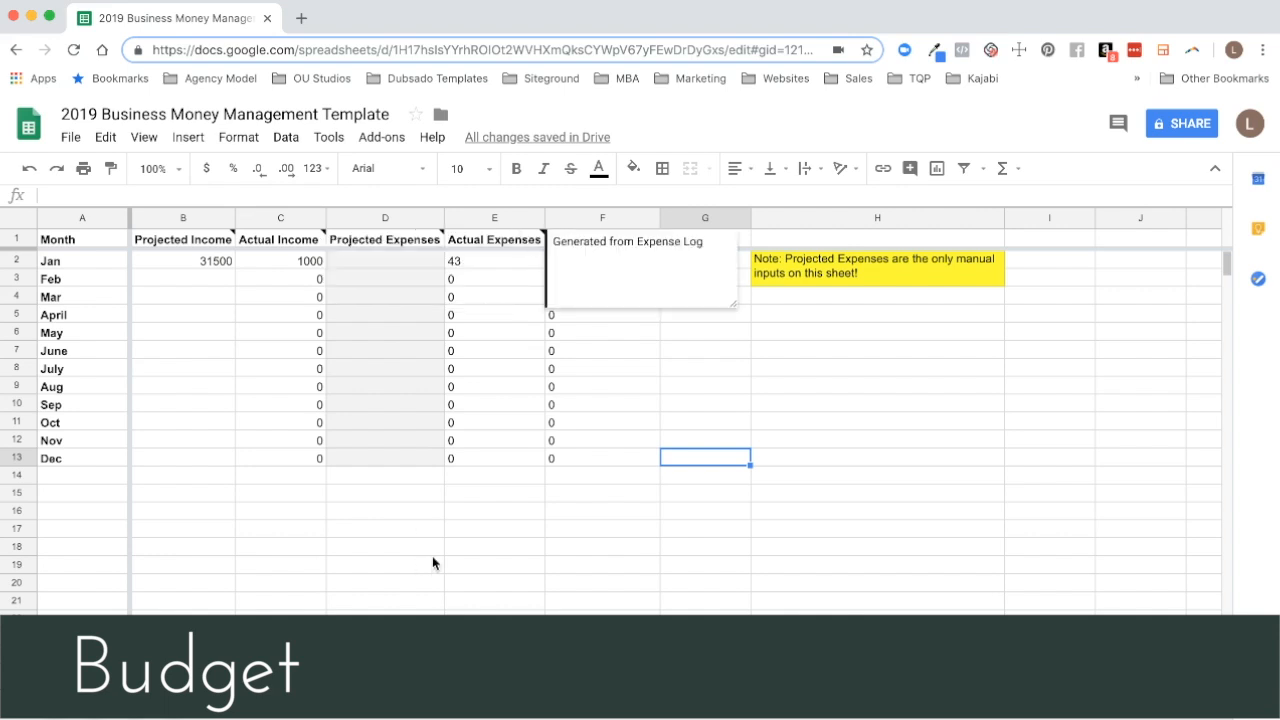
click(697, 571)
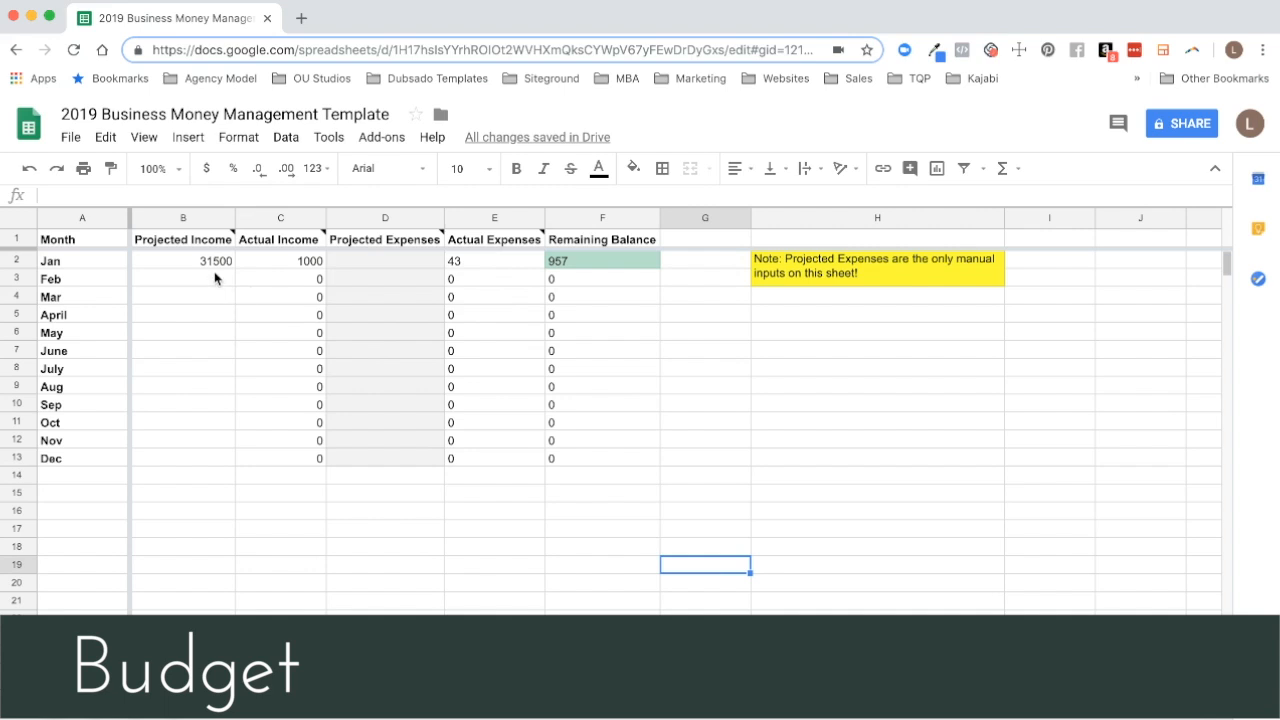